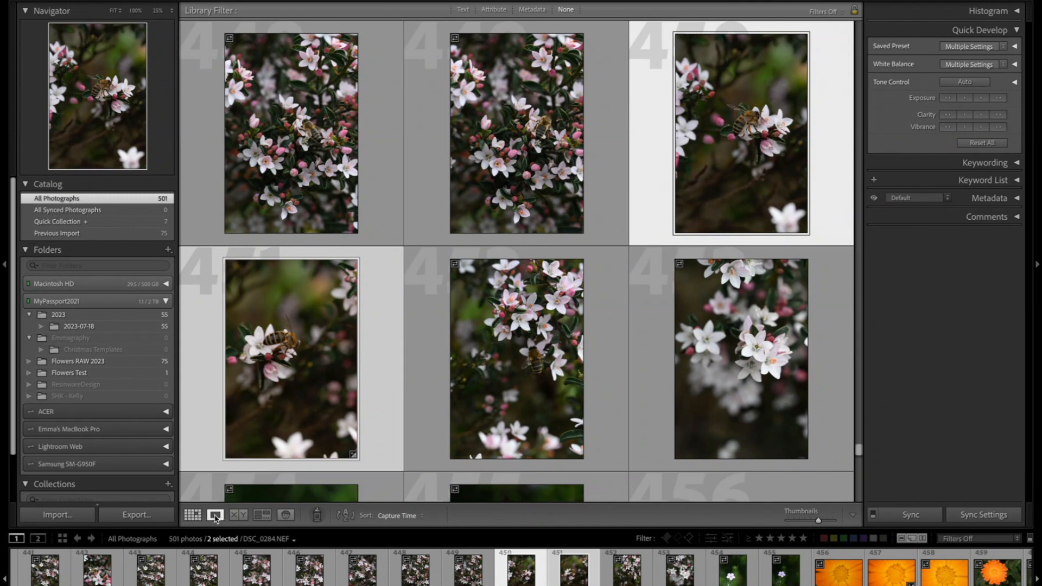
- View the selected bee photo in Loupe view and flip back and forth between the two selected bee photos
left_click(216, 515)
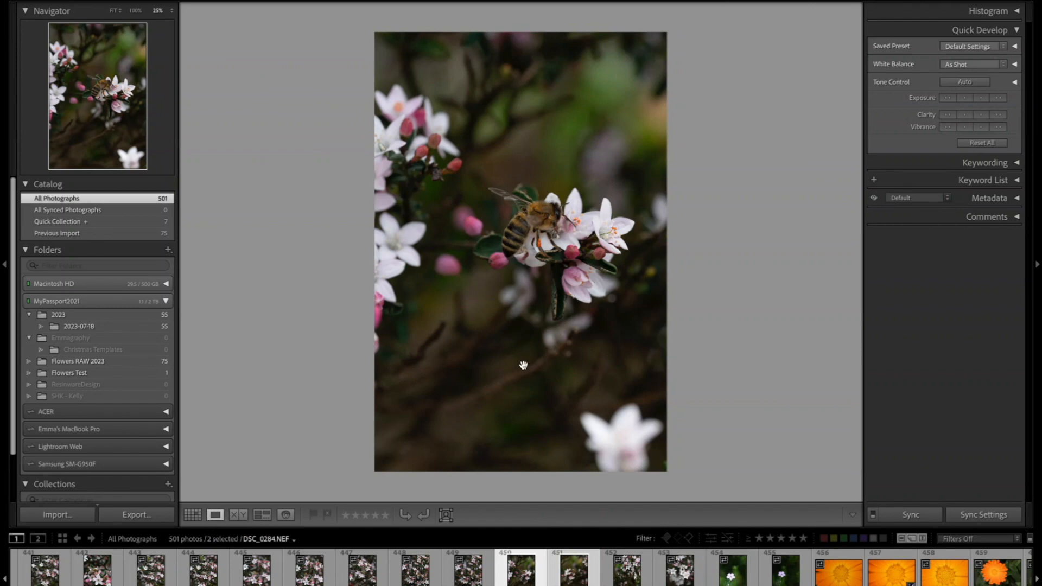
key("Right")
key("Left")
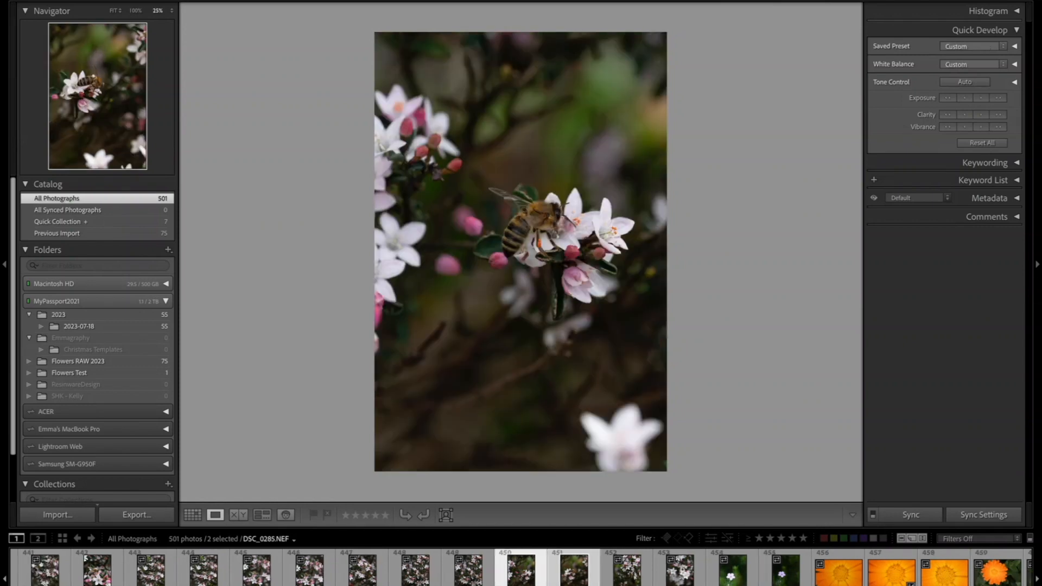
key("Right")
key("Left")
key("Right")
key("Left")
key("Right")
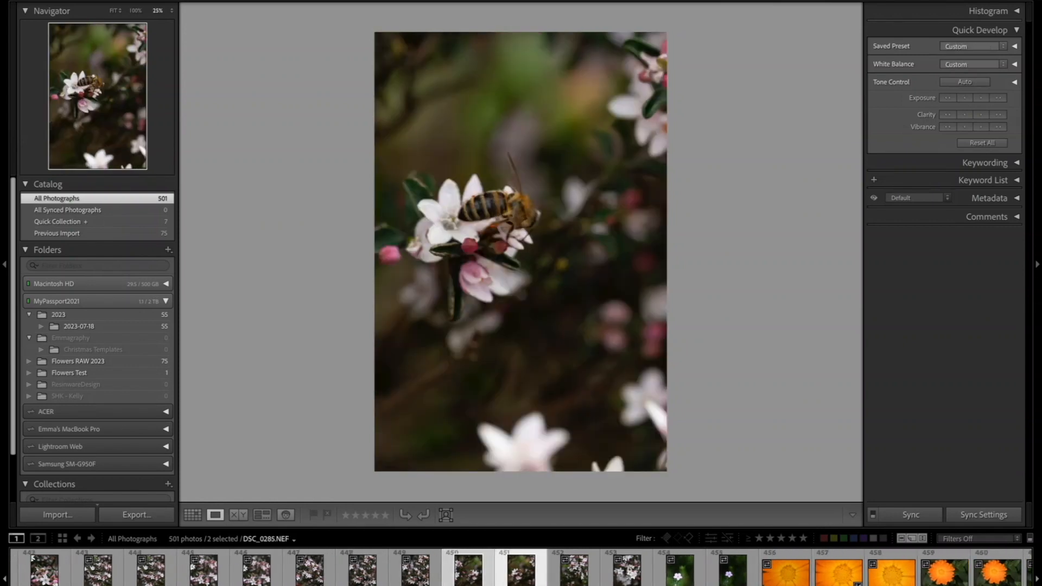
key("Left")
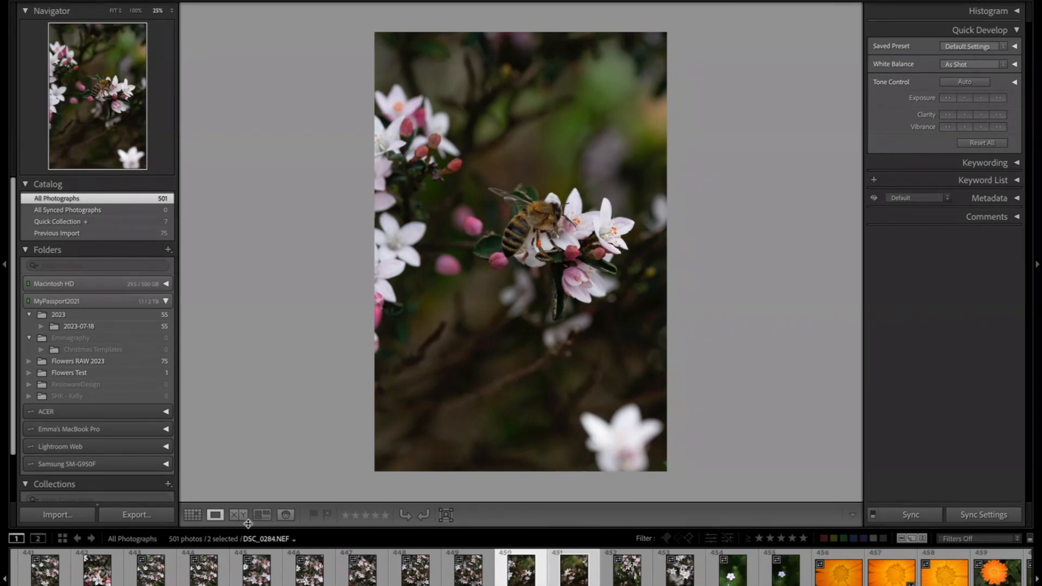
- Compare the two selected bee photos side by side in Compare view and return to the grid
left_click(242, 516)
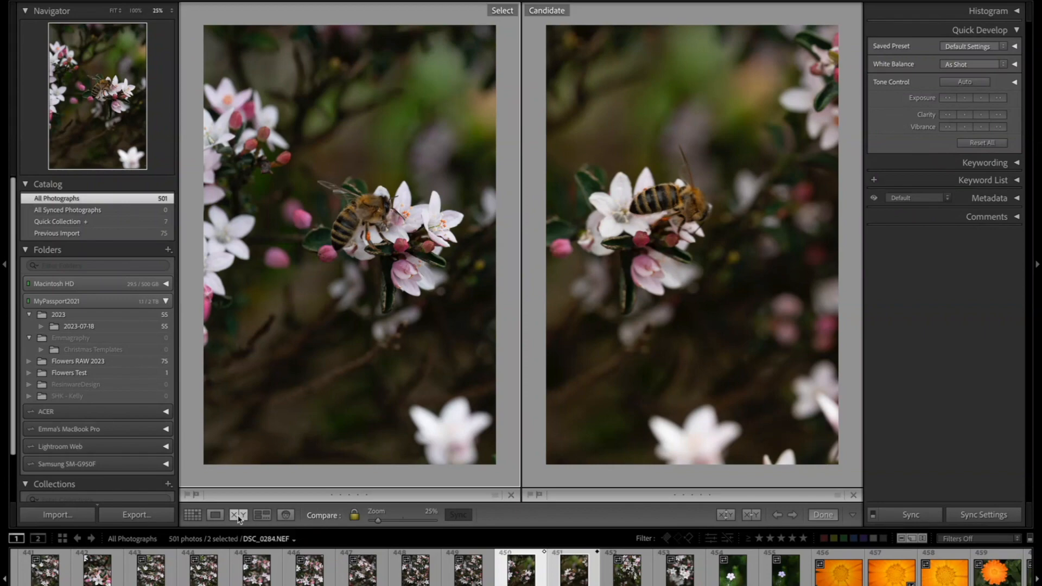
key("Right")
key("Left")
left_click(193, 514)
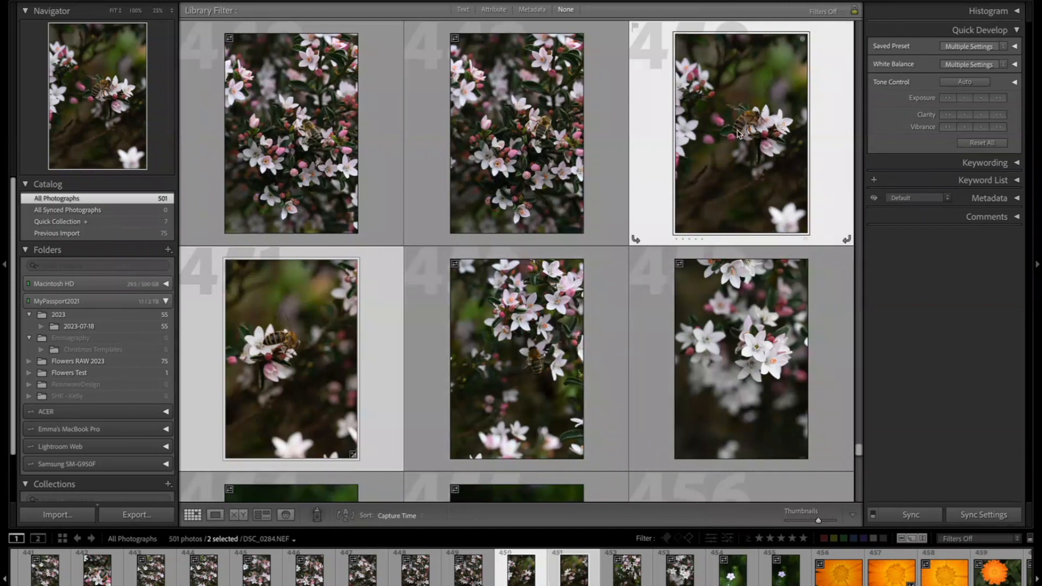
- Open the bee-on-blossom photo in Loupe view and zoom in and out to inspect it
double_click(742, 134)
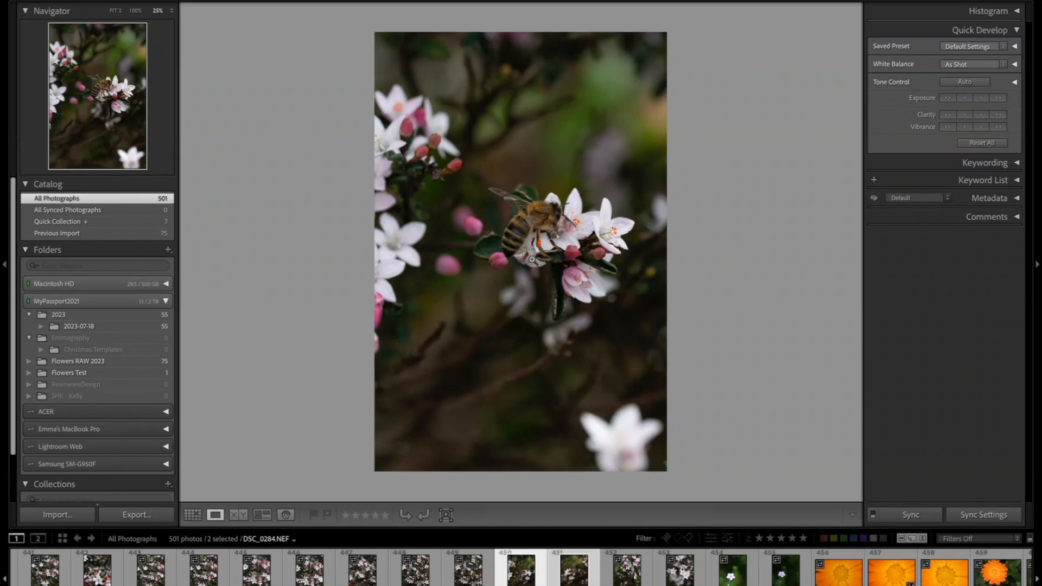
key("super+equal")
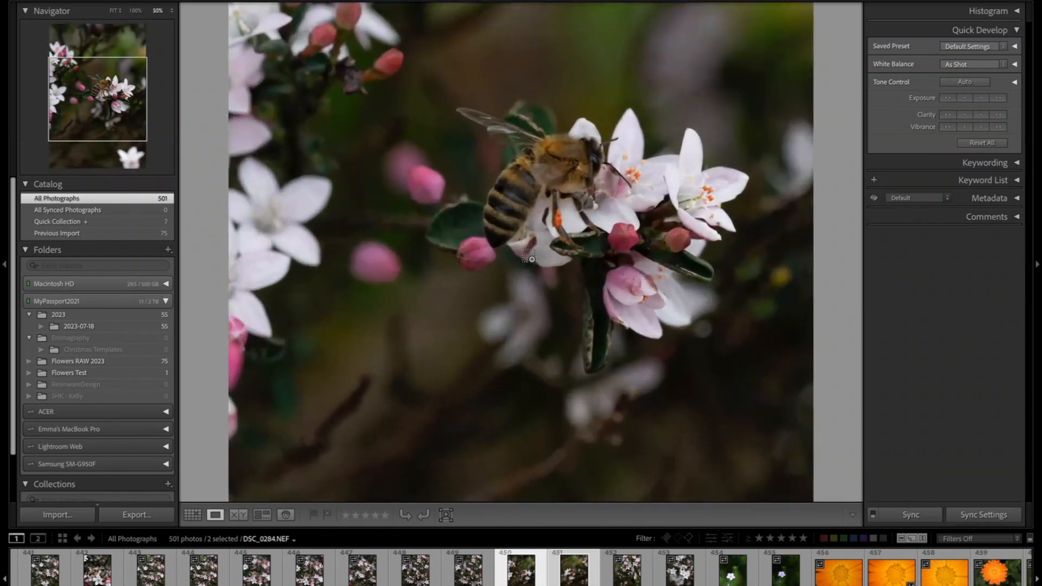
key("super+minus")
key("super+equal")
key("super+equal")
key("super+minus")
key("super+minus")
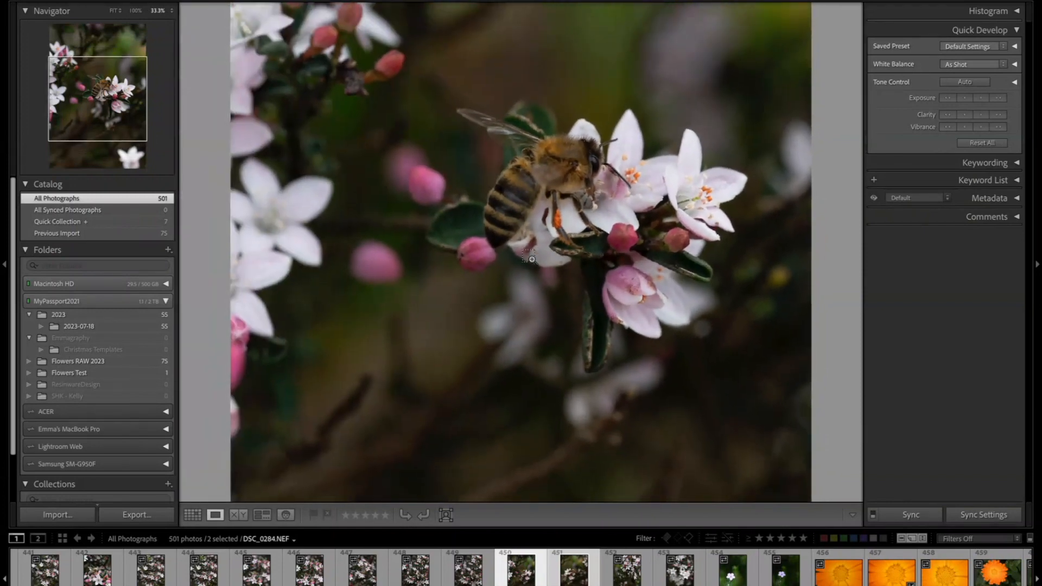
key("super+minus")
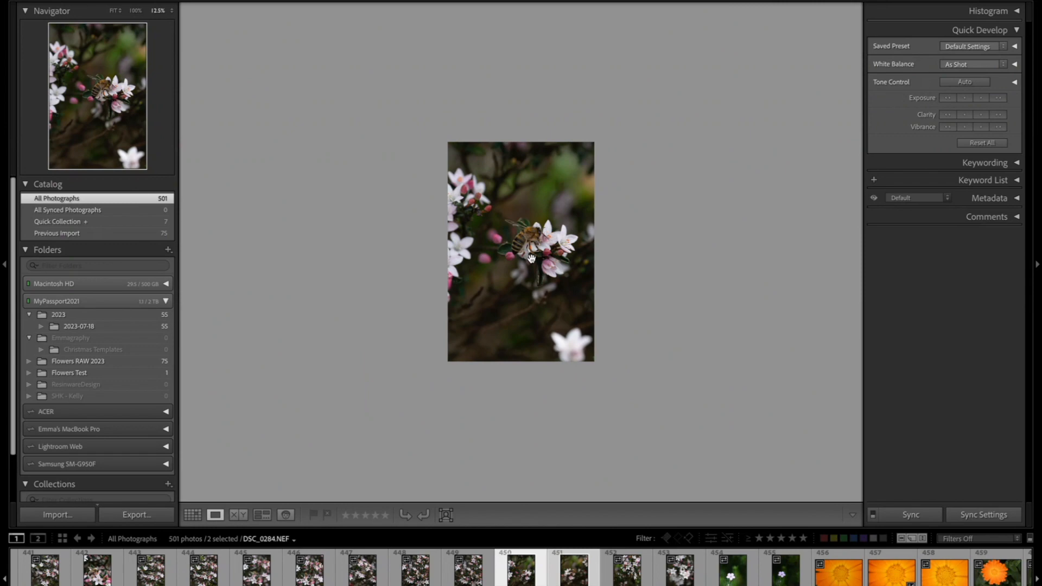
- Zoom in closely on the bee to check its sharpness and go back to the grid view
left_click(537, 254)
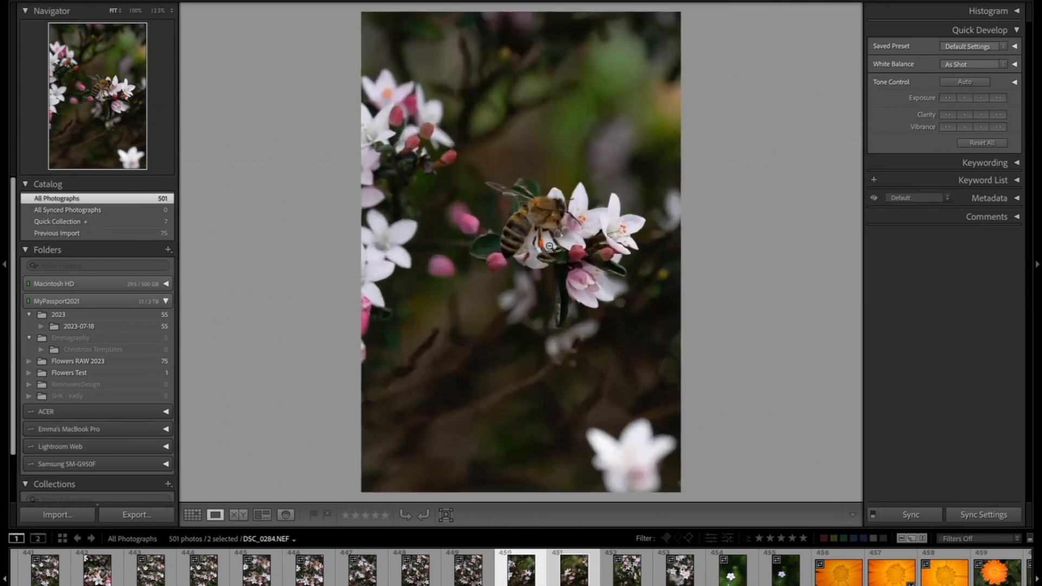
left_click(550, 246)
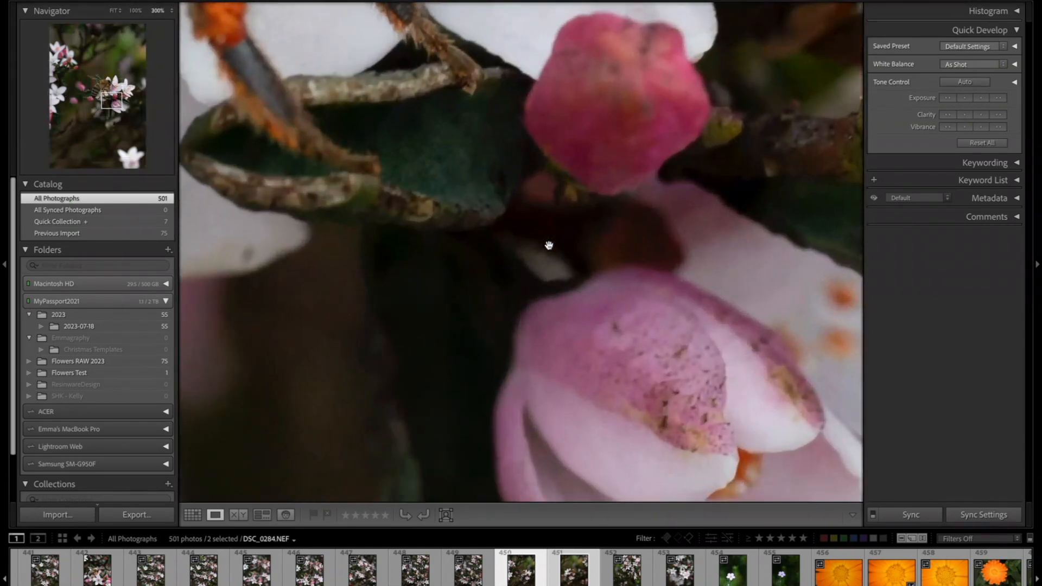
left_click(549, 246)
key("super+minus")
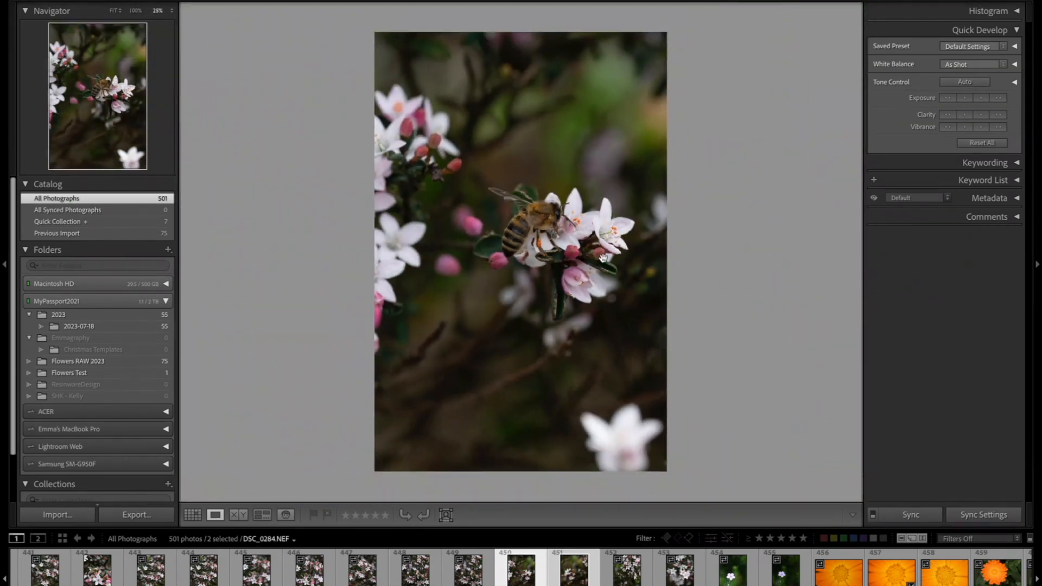
left_click(197, 520)
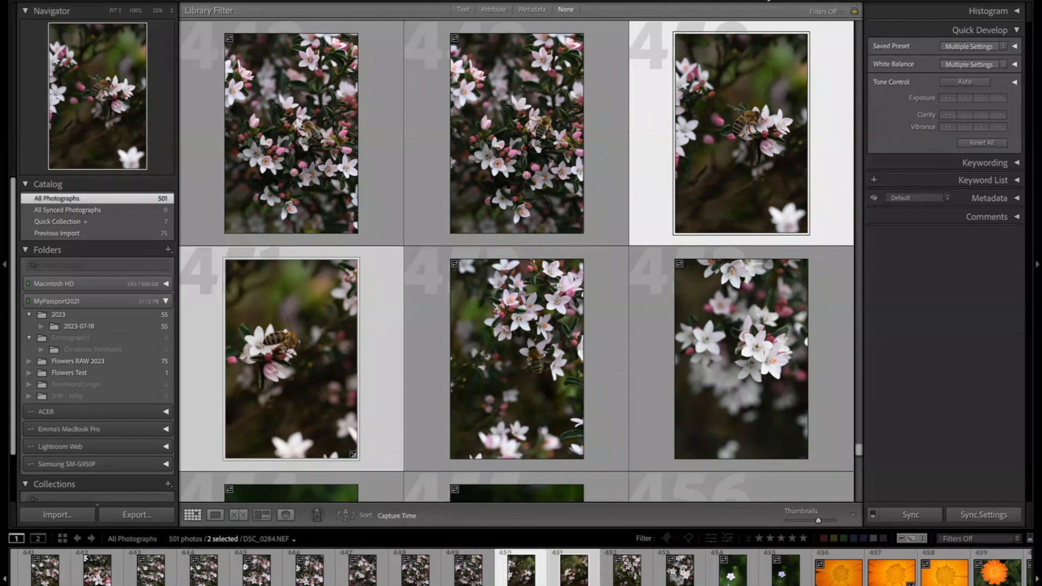
- Switch to the Develop module and expand and collapse the Tone Curve panel among the adjustment panels
key("d")
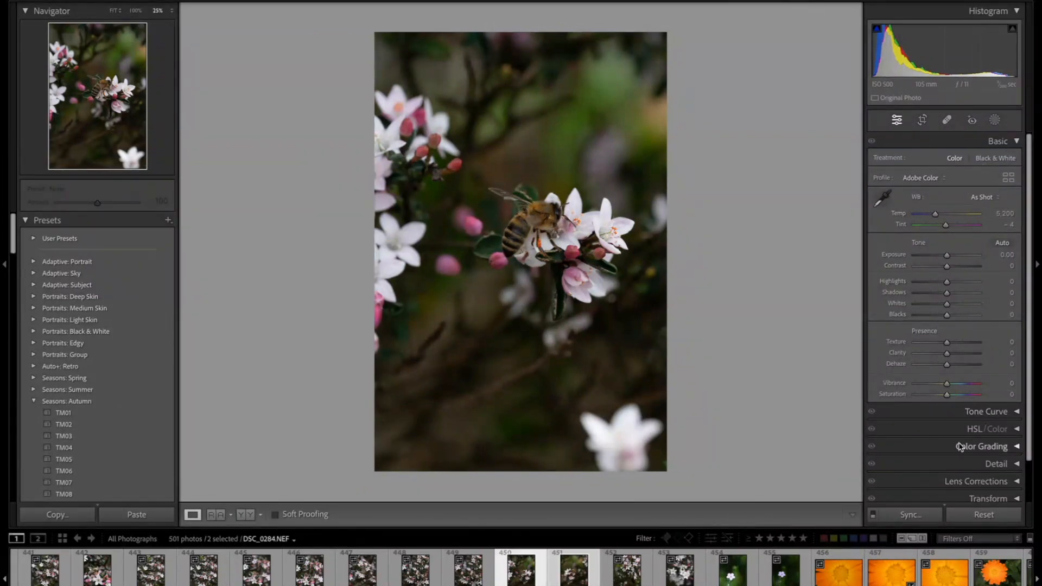
left_click(1017, 414)
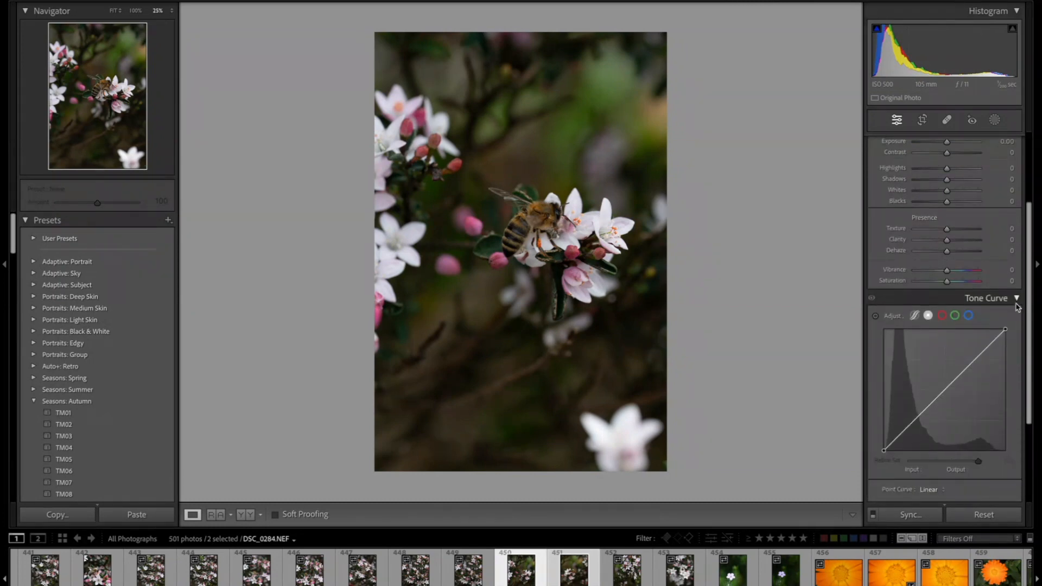
left_click(1017, 300)
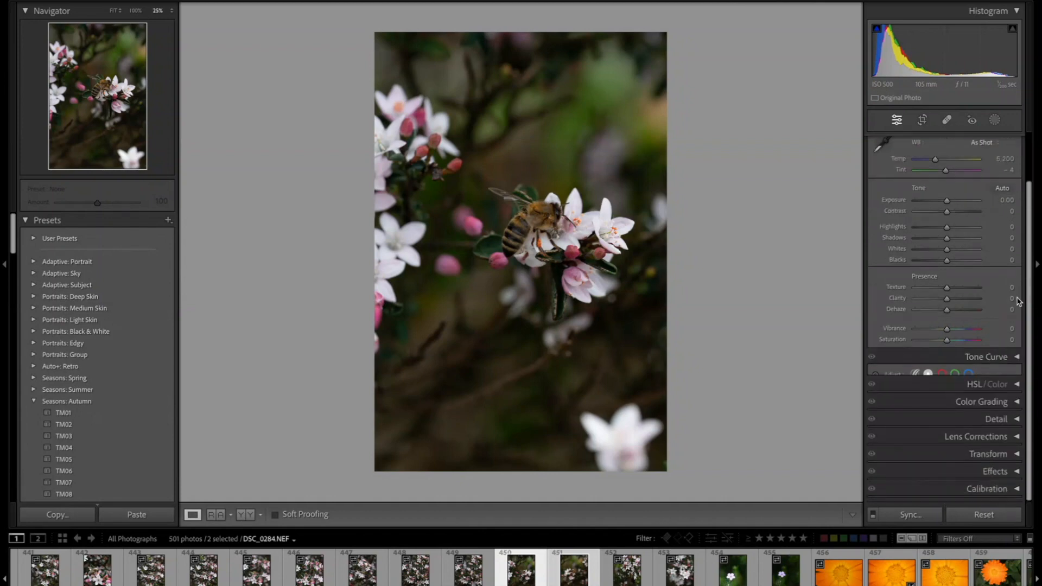
left_click(1018, 367)
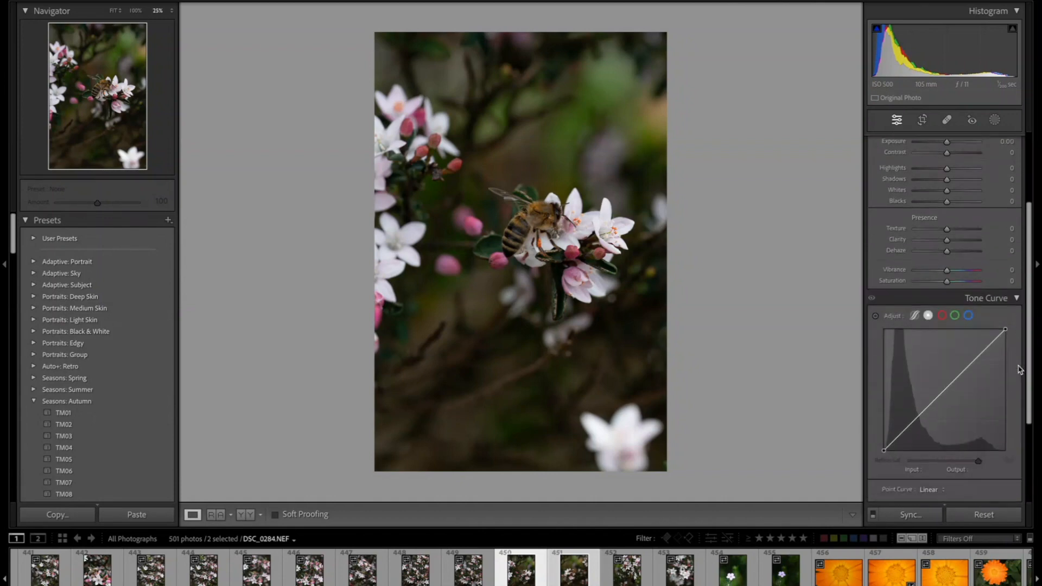
left_click(1017, 299)
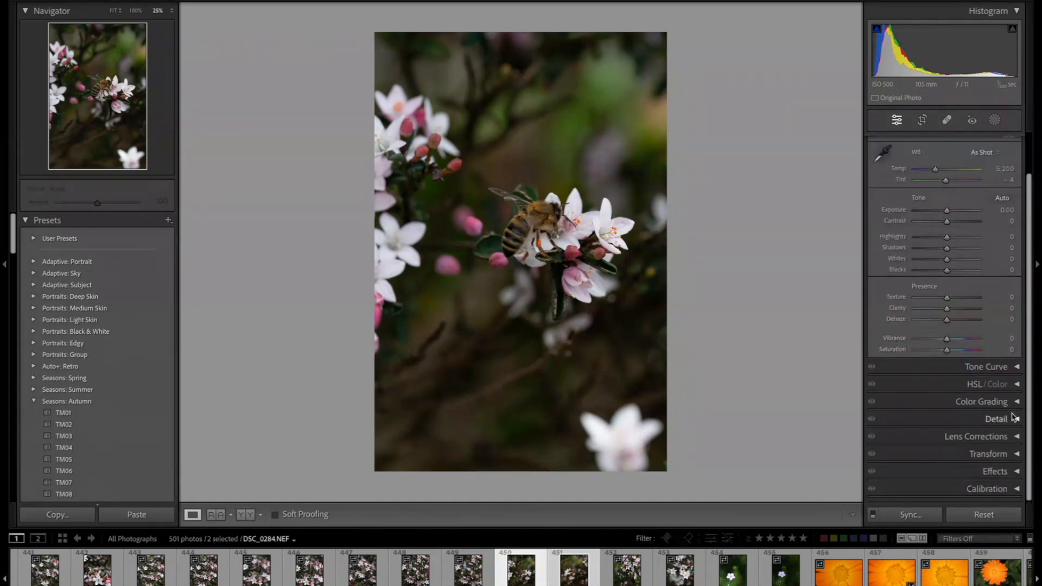
left_click(1016, 385)
left_click(1016, 371)
- Open the Crop & Straighten tool and set the crop aspect ratio to 4 x 5 / 8 x 10
left_click(923, 122)
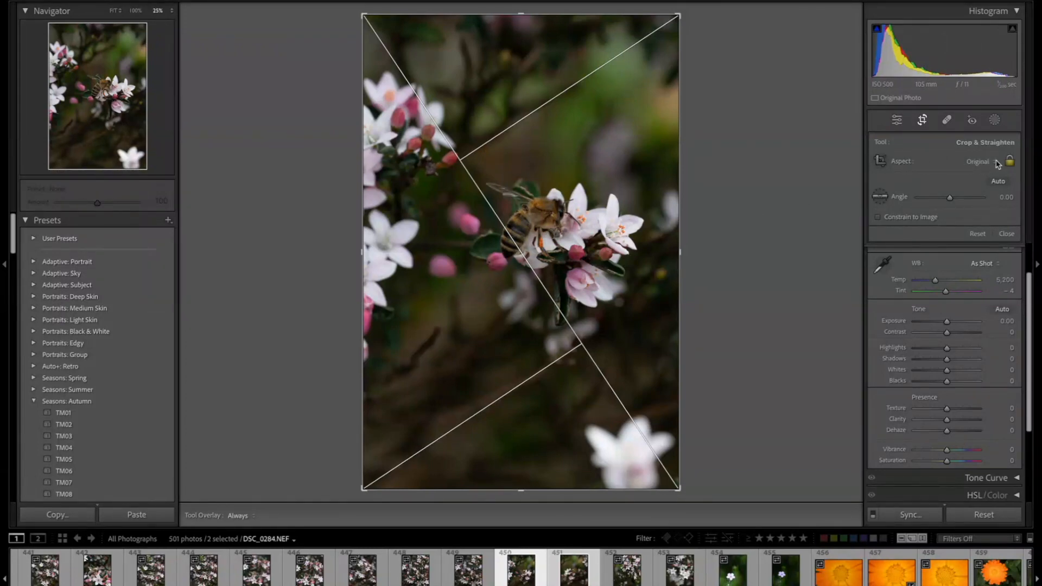
left_click(997, 164)
left_click(973, 233)
left_click(984, 163)
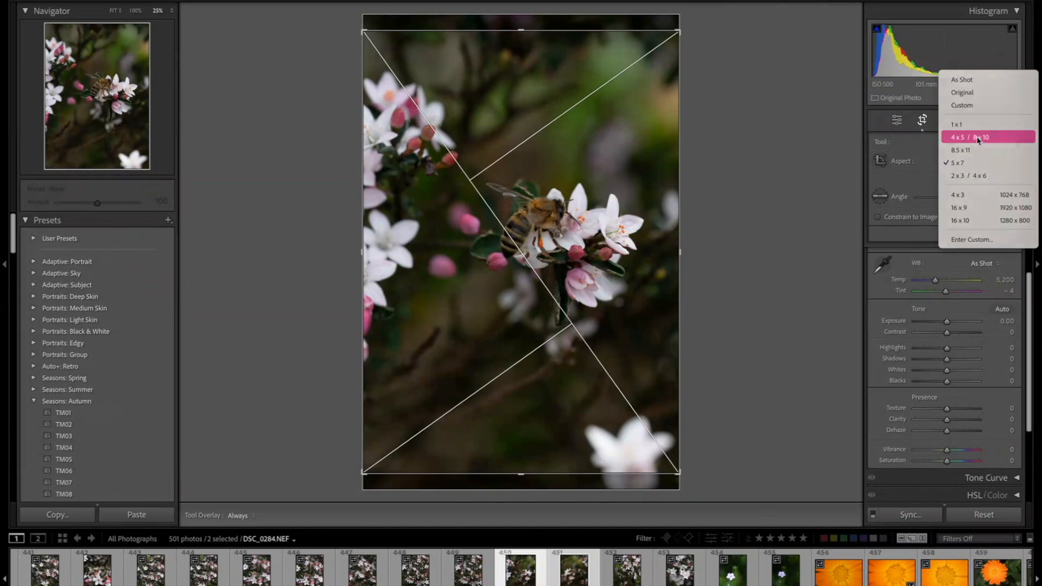
left_click(978, 138)
- Try a 1 x 1 crop aspect ratio and switch the aspect ratio to As Shot
left_click(977, 161)
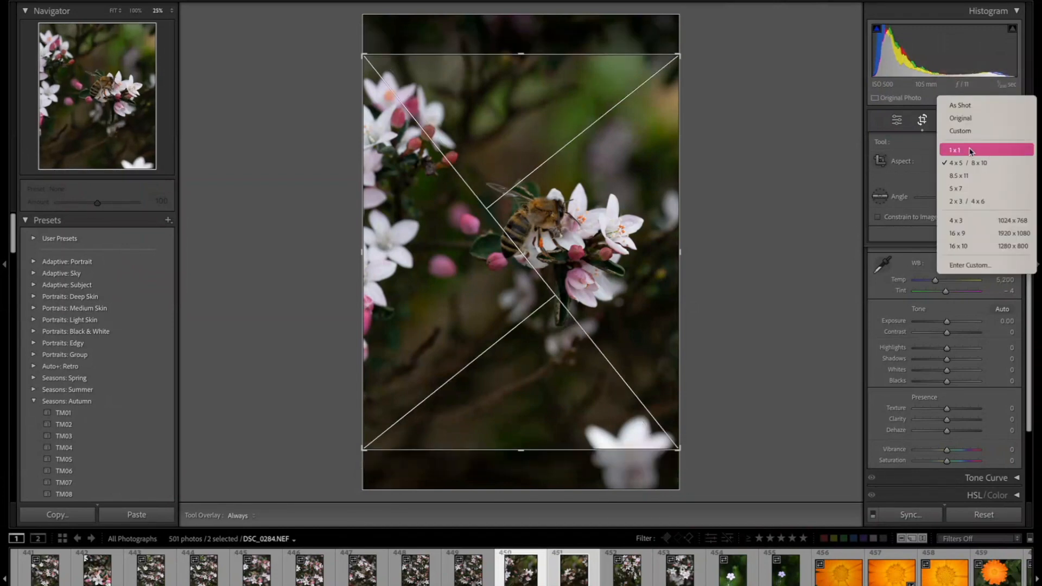
left_click(971, 151)
left_click(975, 166)
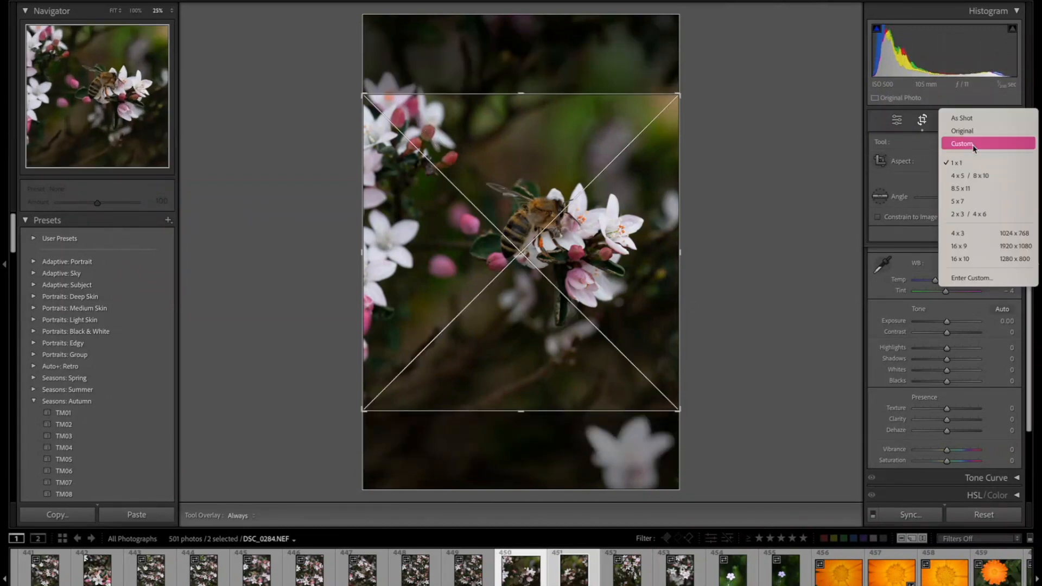
left_click(975, 122)
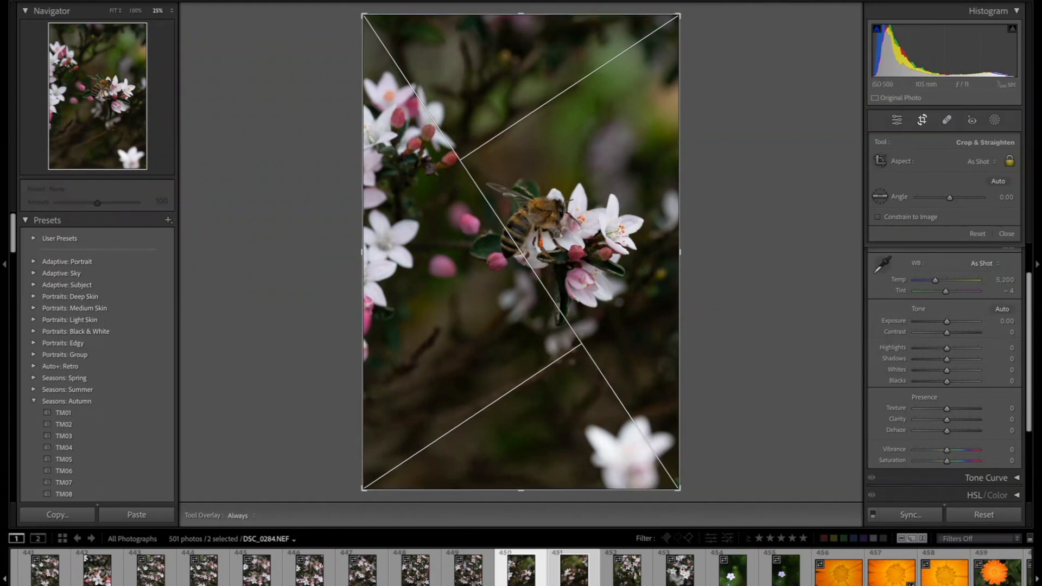
- Open the Tools menu to look at the Tool Overlay options without choosing one
key("F5")
left_click(277, 0)
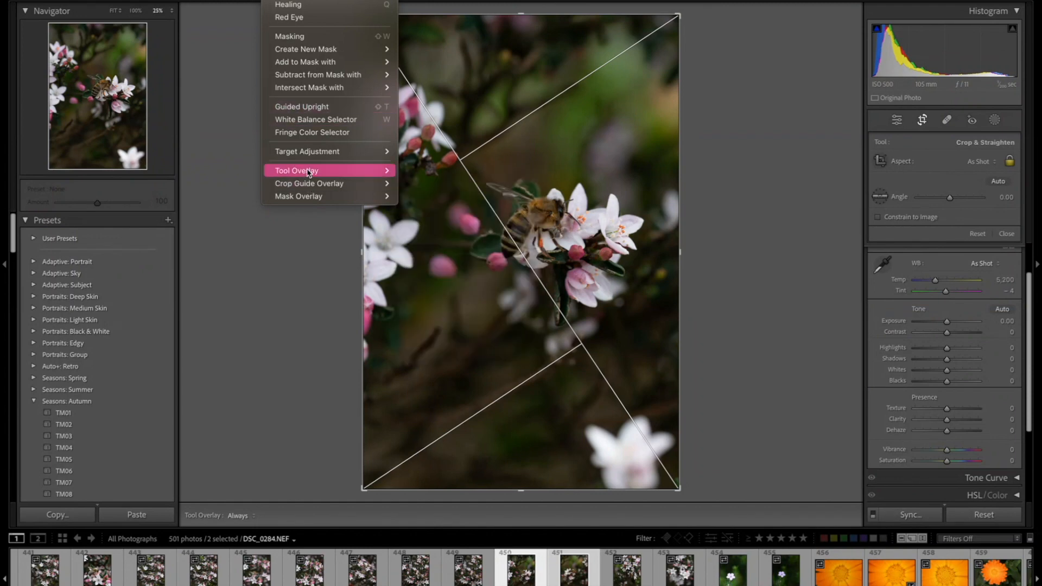
mouse_move(309, 172)
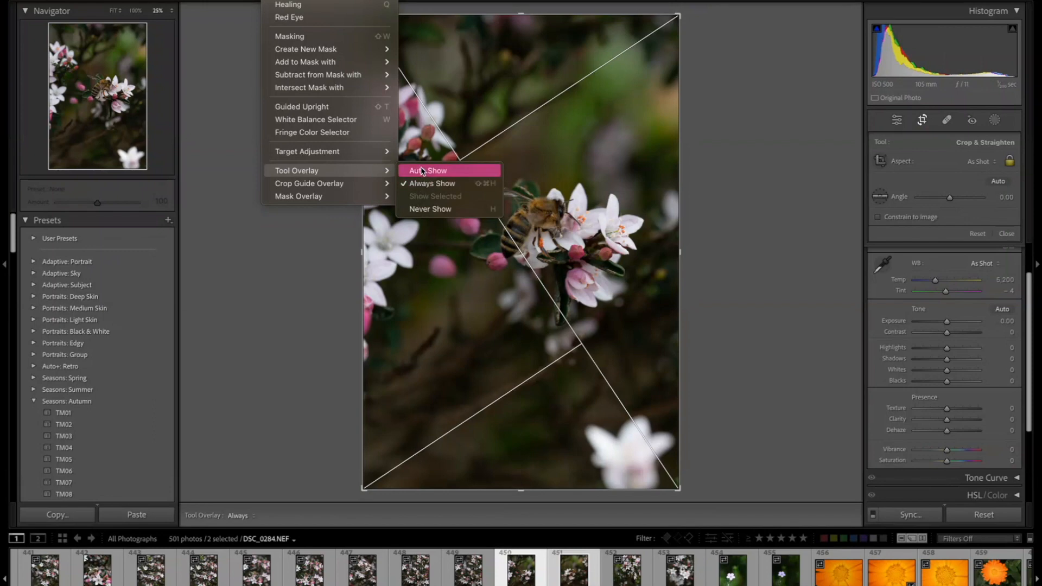
left_click(440, 235)
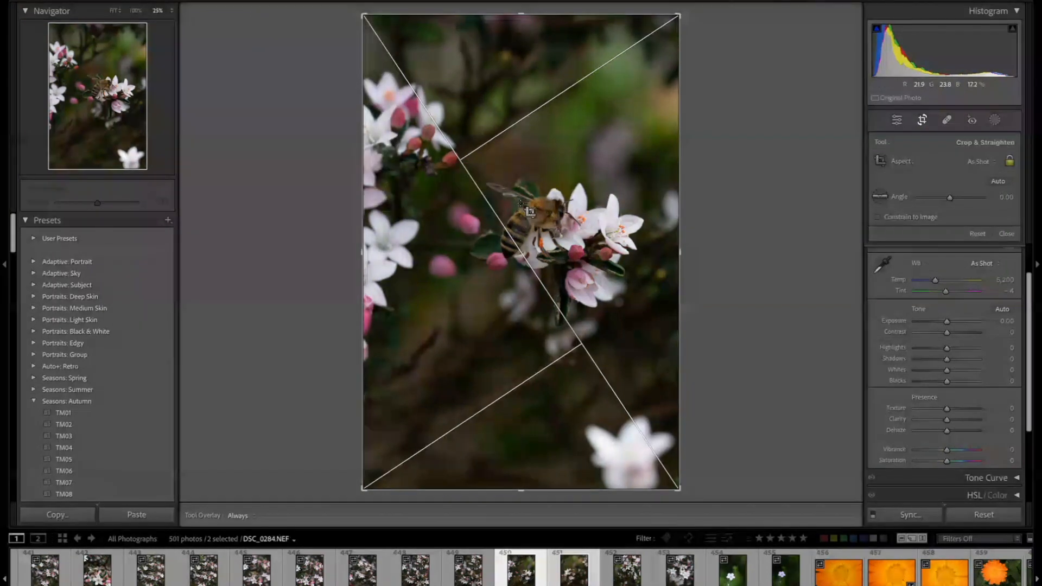
- Cycle through the crop guide overlays such as grid, thirds and golden spiral back to the diagonal
key("o")
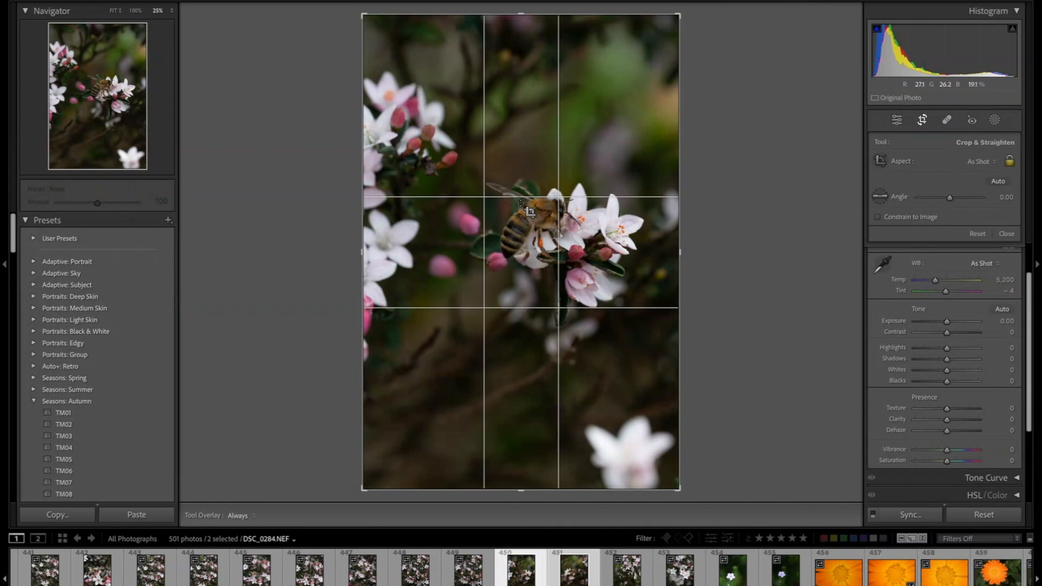
key("o")
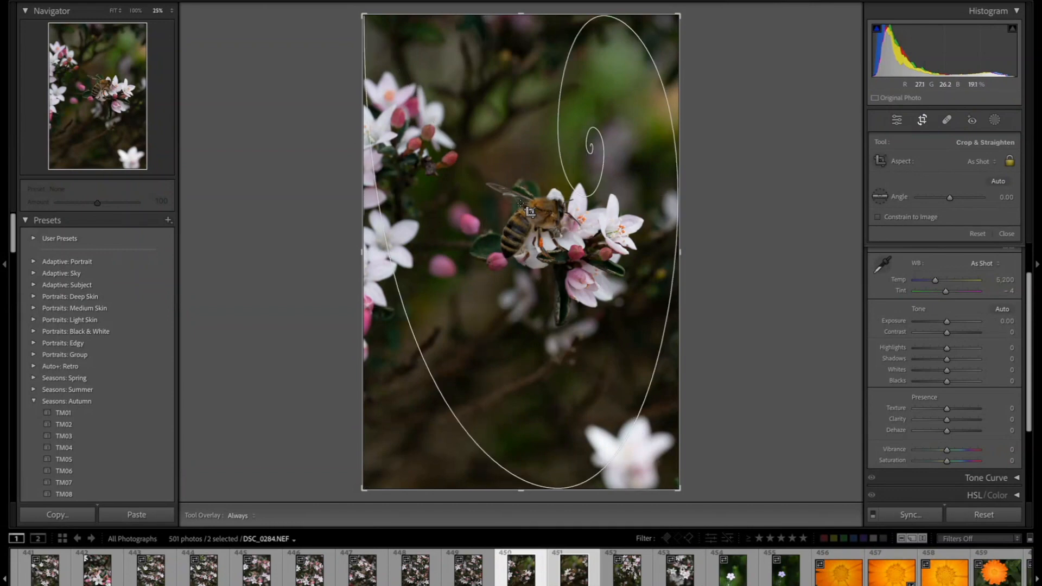
key("o")
key("o")
key("o")
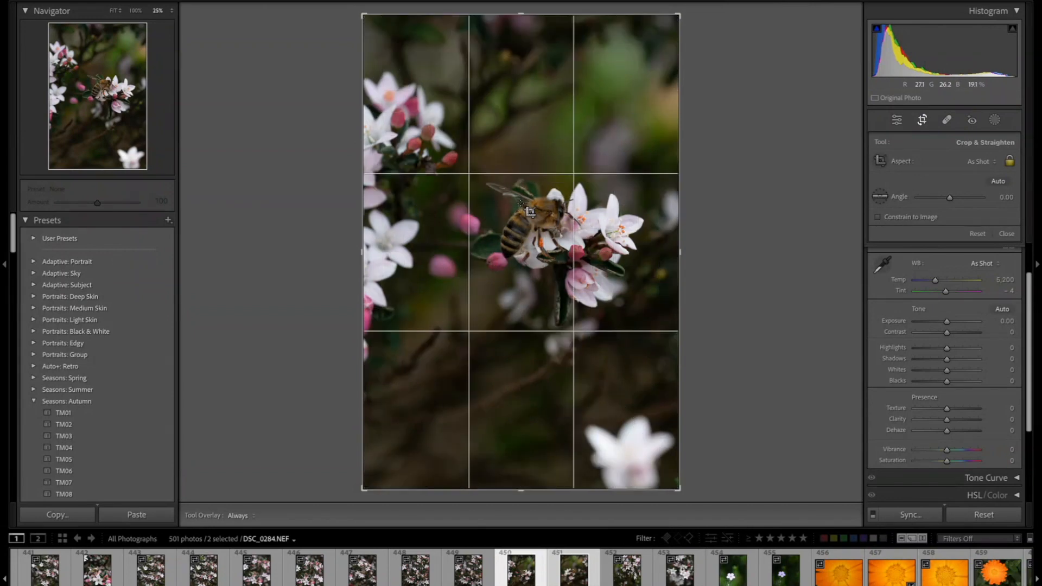
key("o")
key("o")
key("o")
key("o")
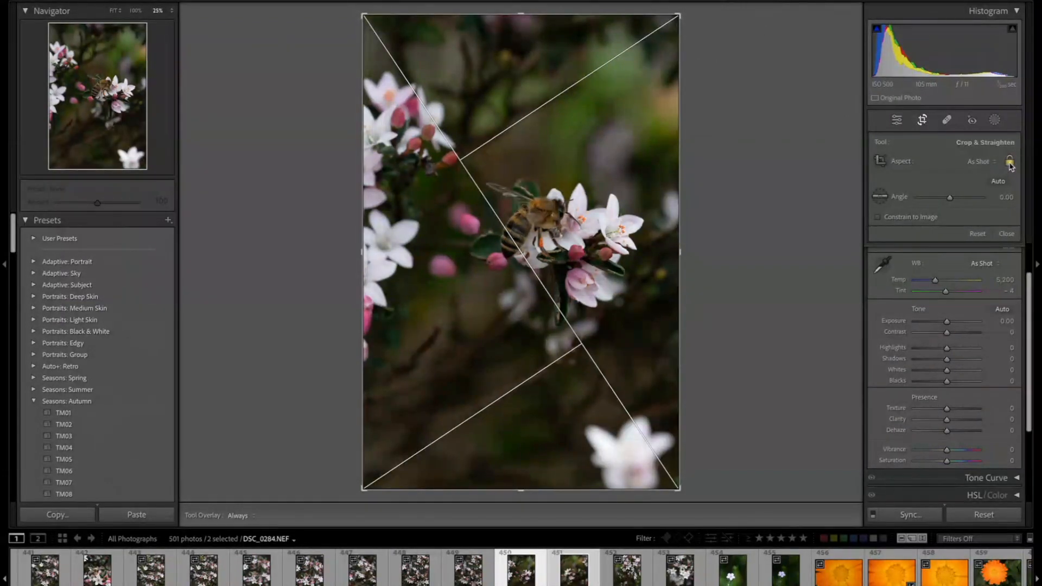
- Try resizing the crop freely with the aspect lock opened, and reset the crop
left_click_drag(678, 16, 649, 41)
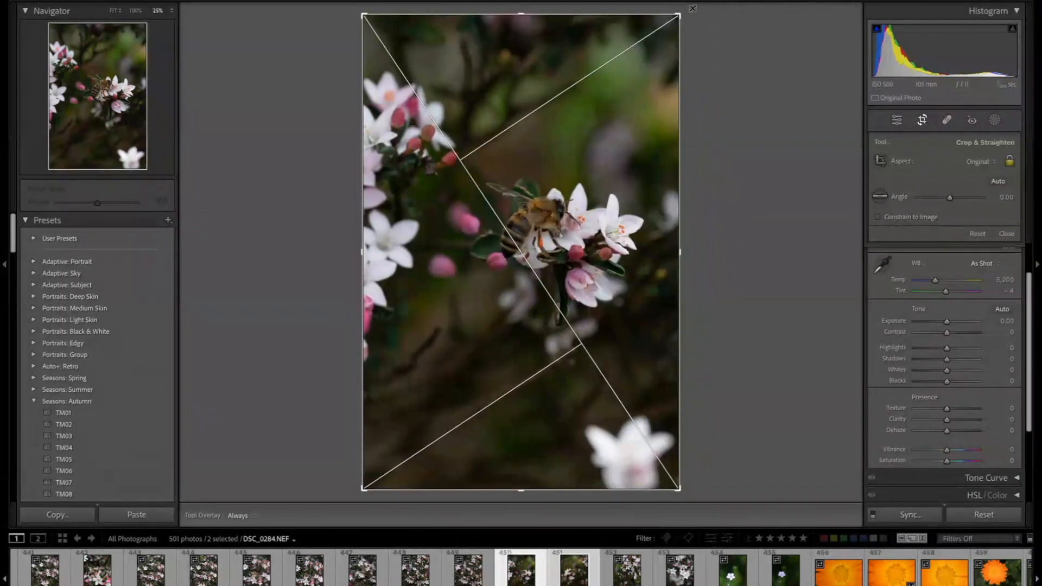
left_click(1005, 162)
left_click_drag(682, 251, 668, 252)
left_click_drag(376, 251, 432, 246)
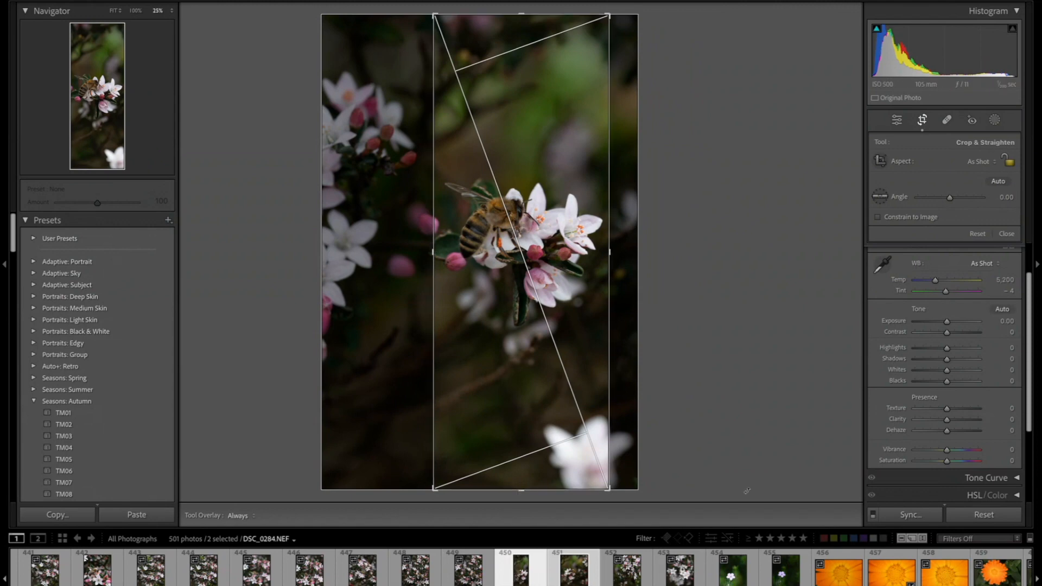
left_click(983, 515)
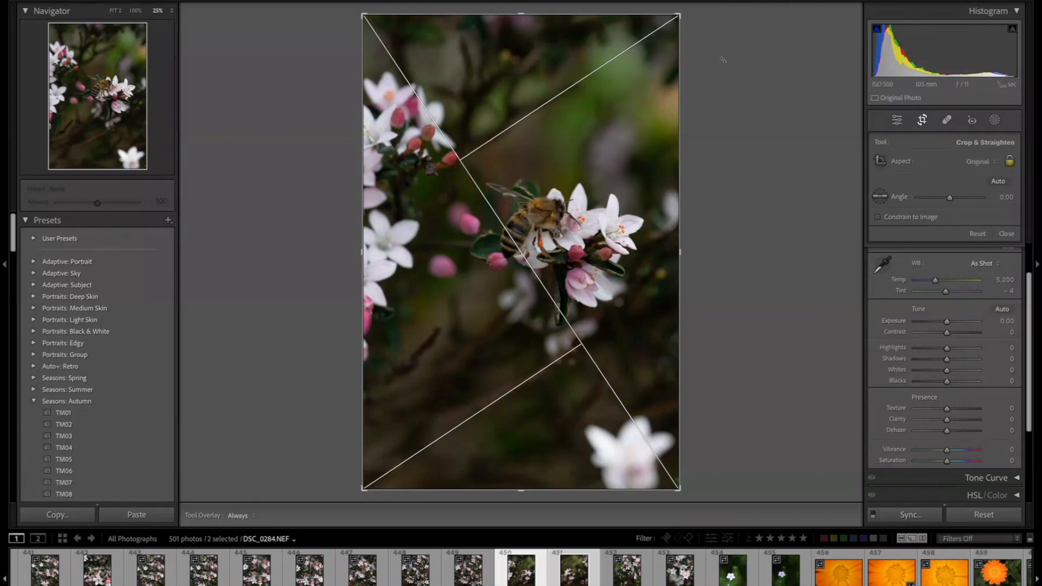
- Tighten the crop around the bee and blossoms at the original aspect ratio, repositioning the photo inside the frame
left_click_drag(678, 15, 696, 53)
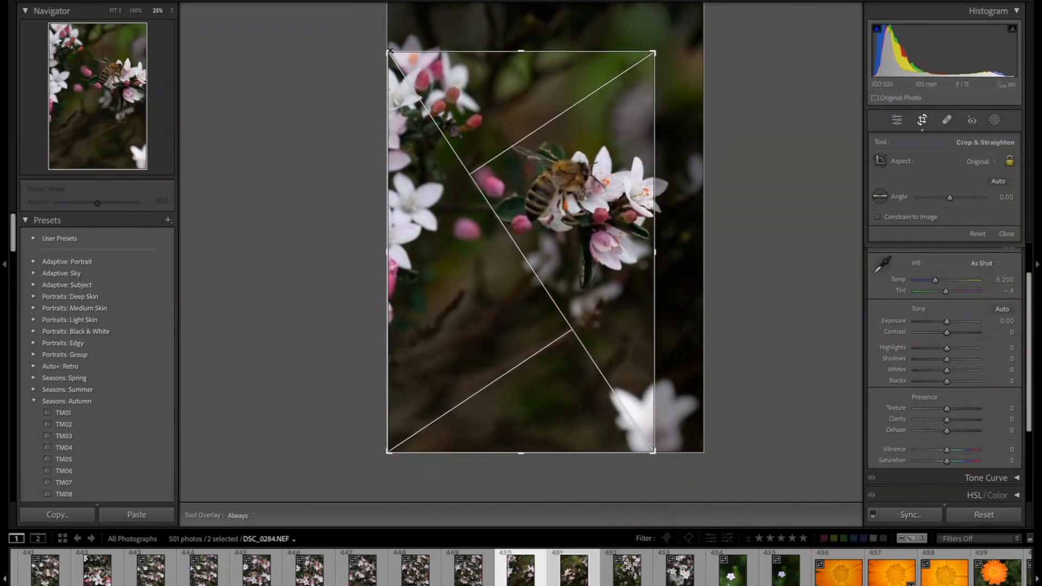
left_click_drag(386, 50, 458, 132)
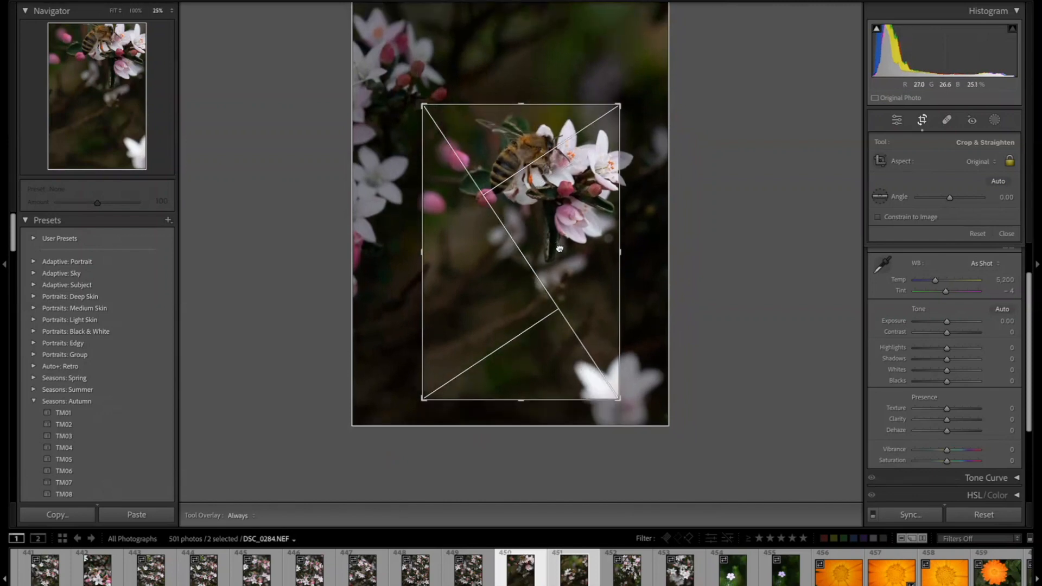
left_click_drag(564, 244, 531, 281)
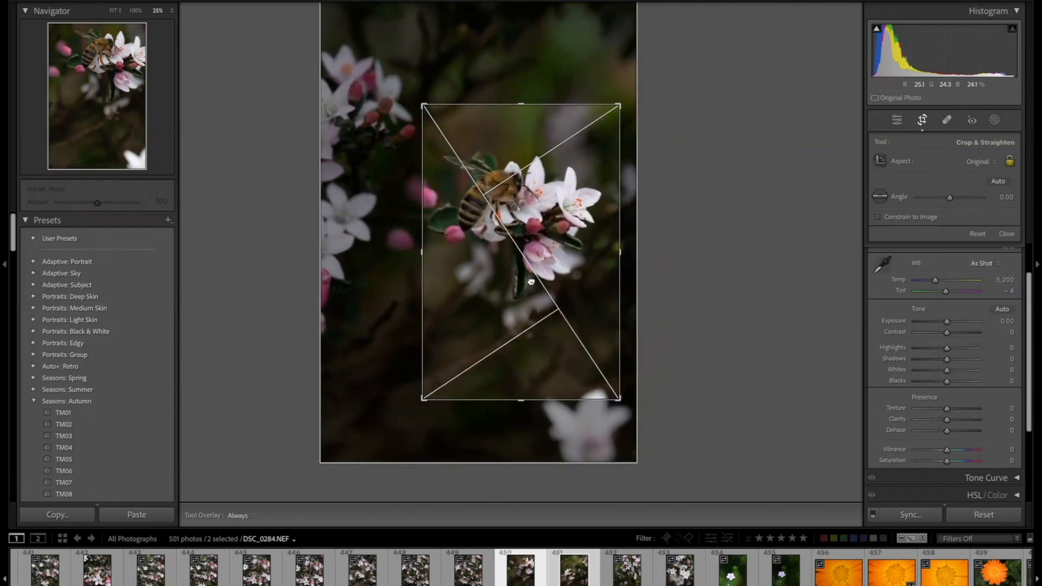
left_click_drag(525, 403, 530, 342)
left_click_drag(607, 126, 610, 118)
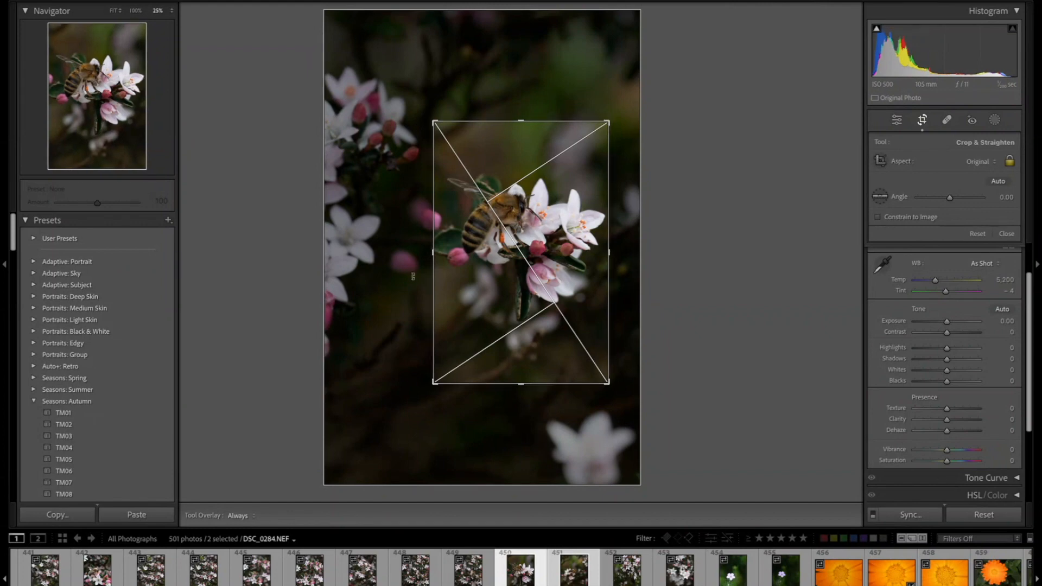
left_click_drag(433, 384, 431, 385)
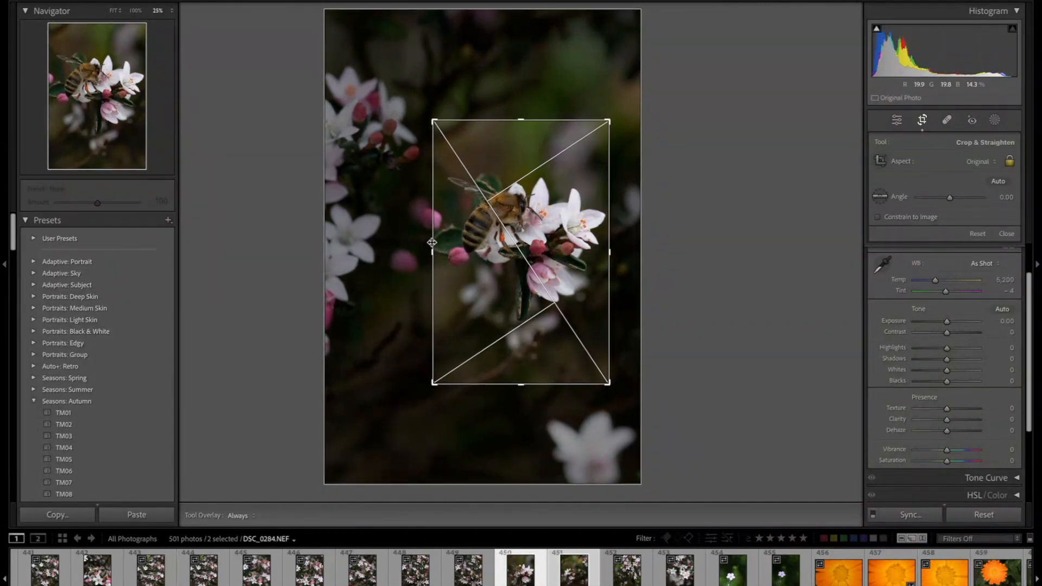
left_click_drag(432, 252, 429, 250)
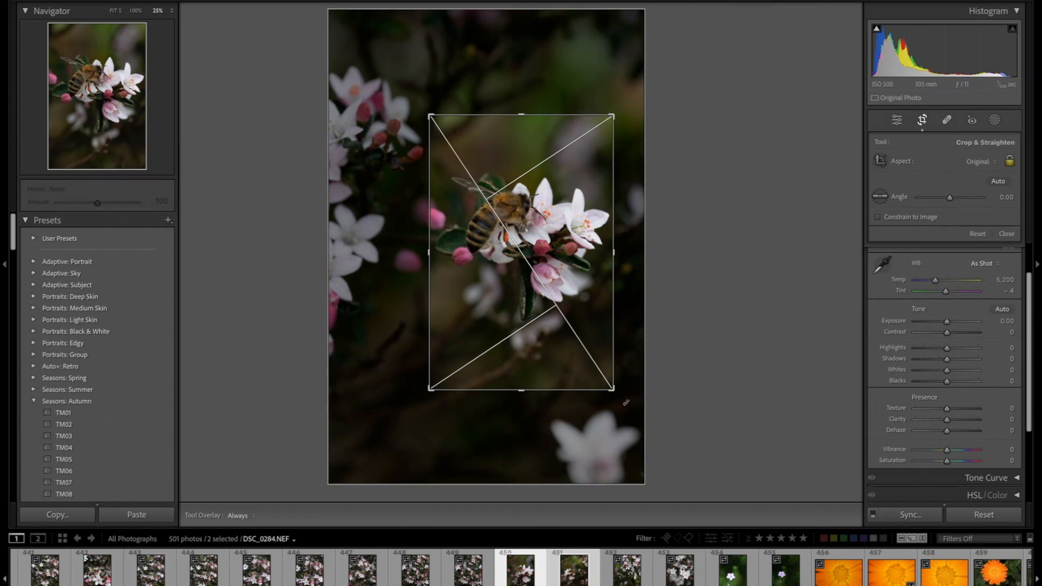
- Rotate the crop to an angle of about -0.91° and apply the crop
left_click_drag(619, 399, 622, 398)
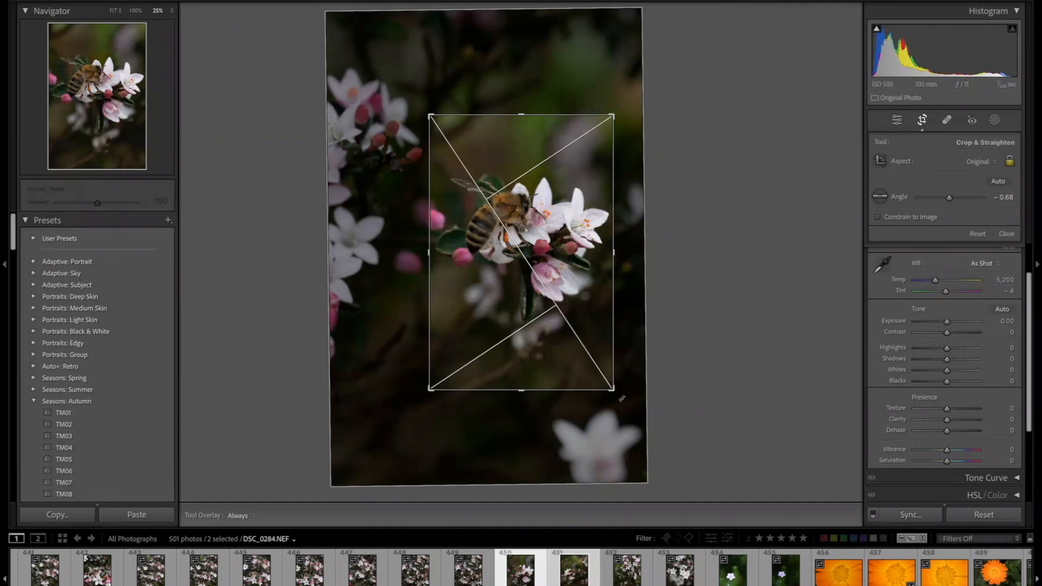
left_click_drag(620, 400, 619, 399)
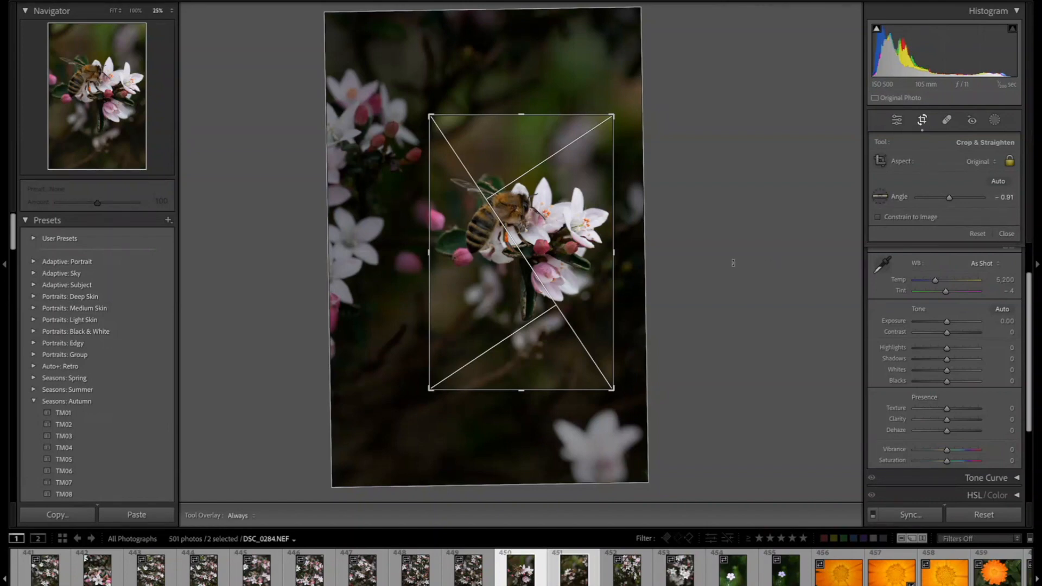
key("Return")
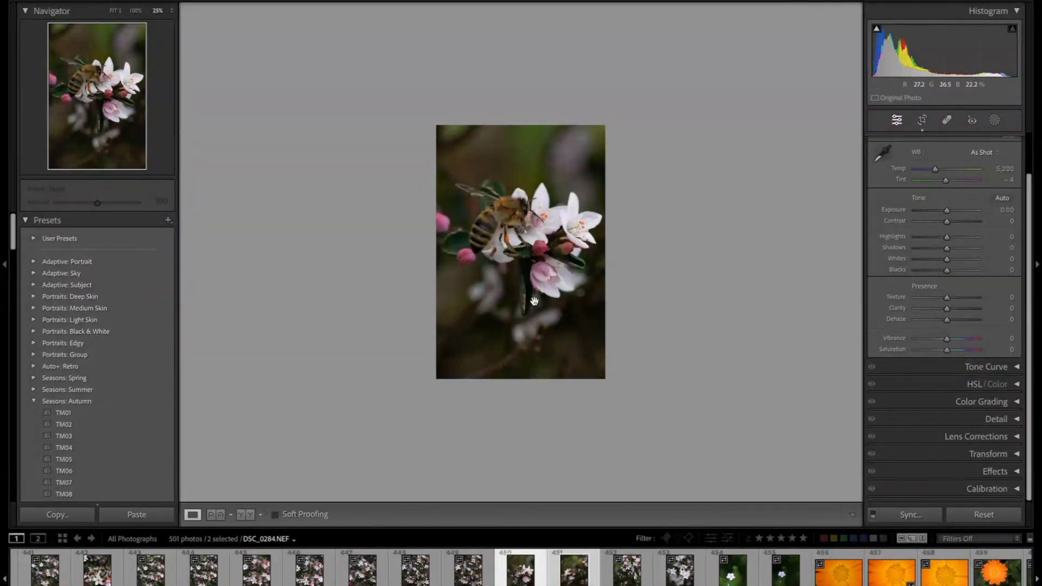
- Zoom in to inspect the cropped photo and zoom back out
key("ctrl+equal")
key("ctrl+equal")
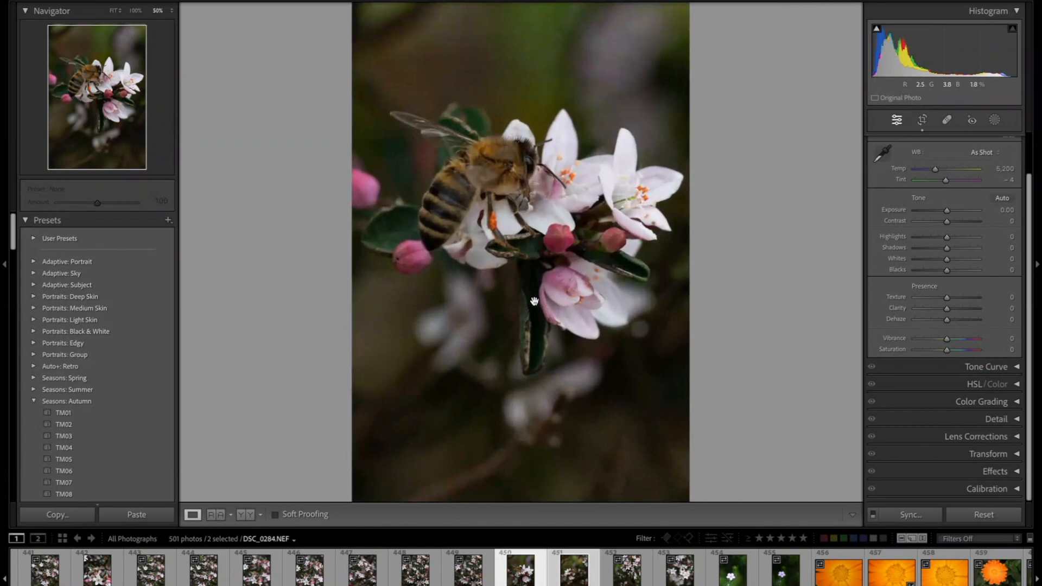
key("ctrl+minus")
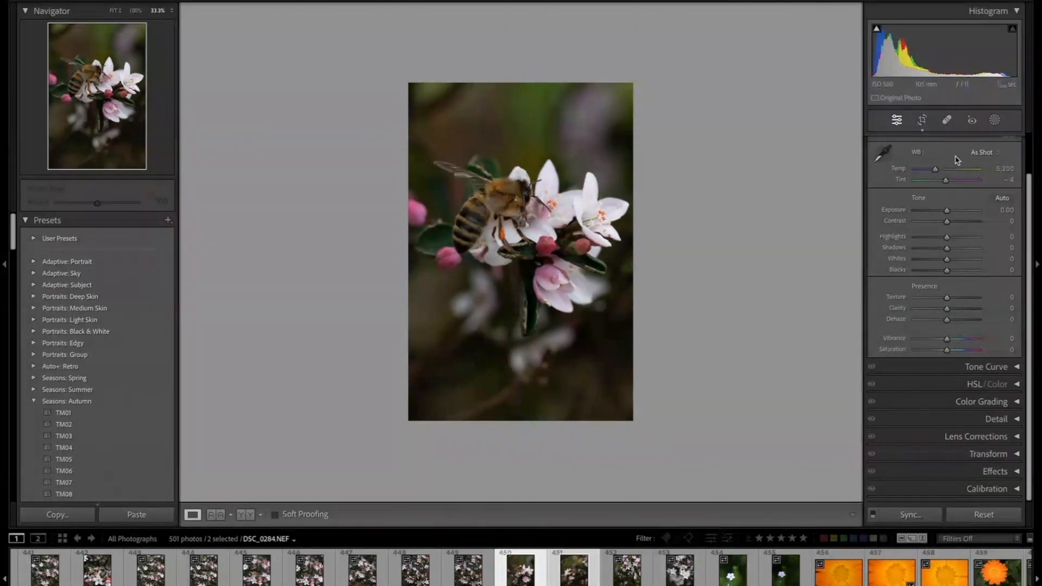
- Try different white balance settings, resetting the temperature and ending with the Auto white balance preset
scroll(956, 162, "up", 2)
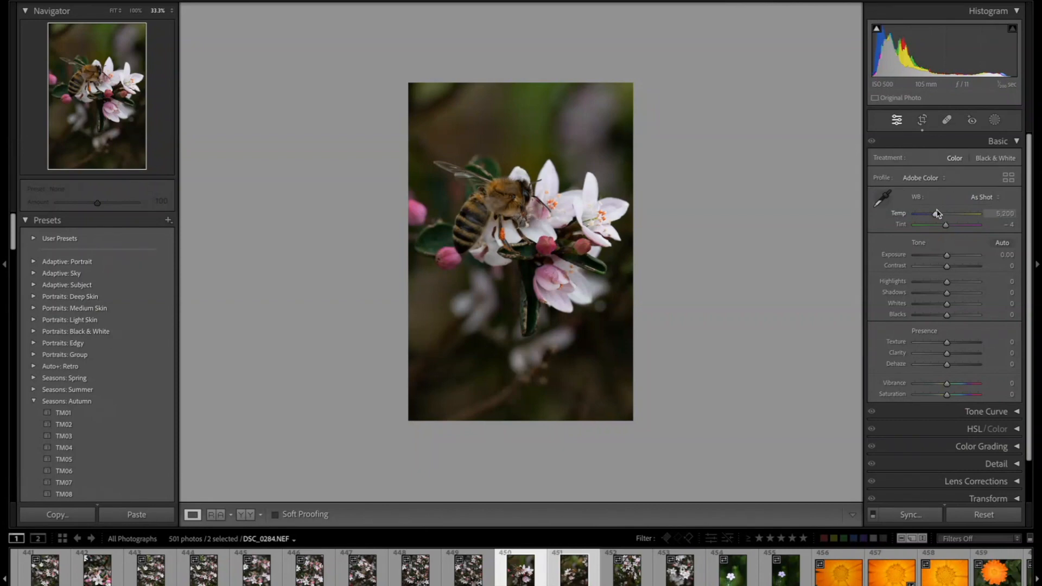
mouse_move(936, 217)
left_mouse_down()
mouse_move(972, 215)
mouse_move(912, 215)
mouse_move(968, 214)
mouse_move(917, 214)
mouse_move(950, 213)
left_mouse_up()
double_click(948, 215)
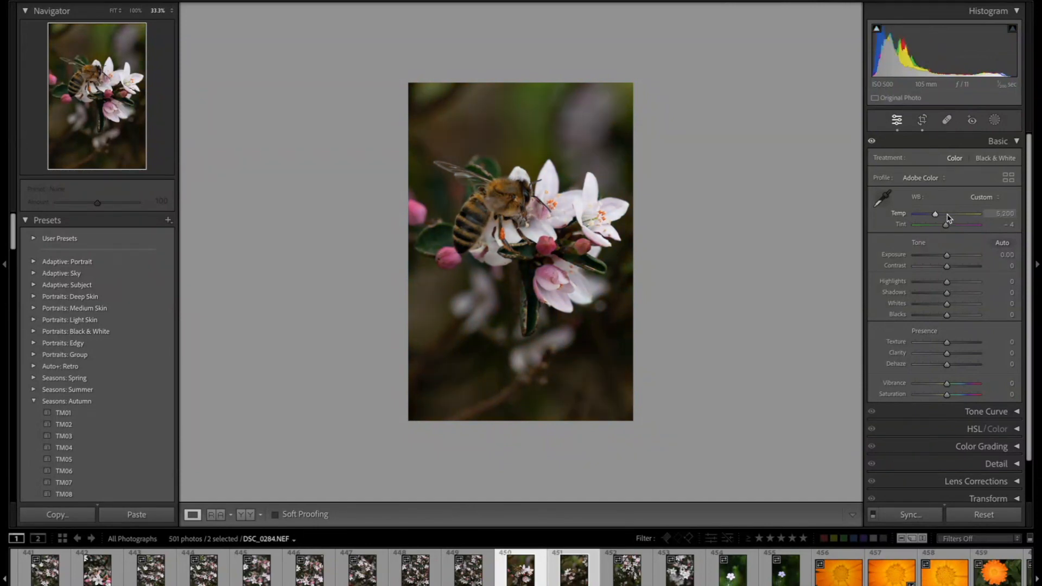
left_click(982, 198)
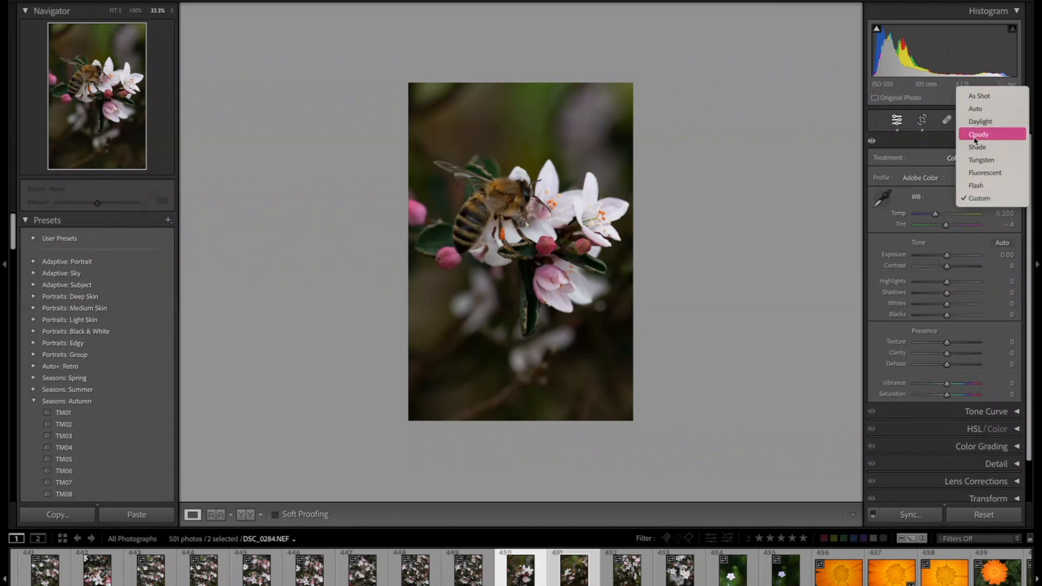
left_click(976, 109)
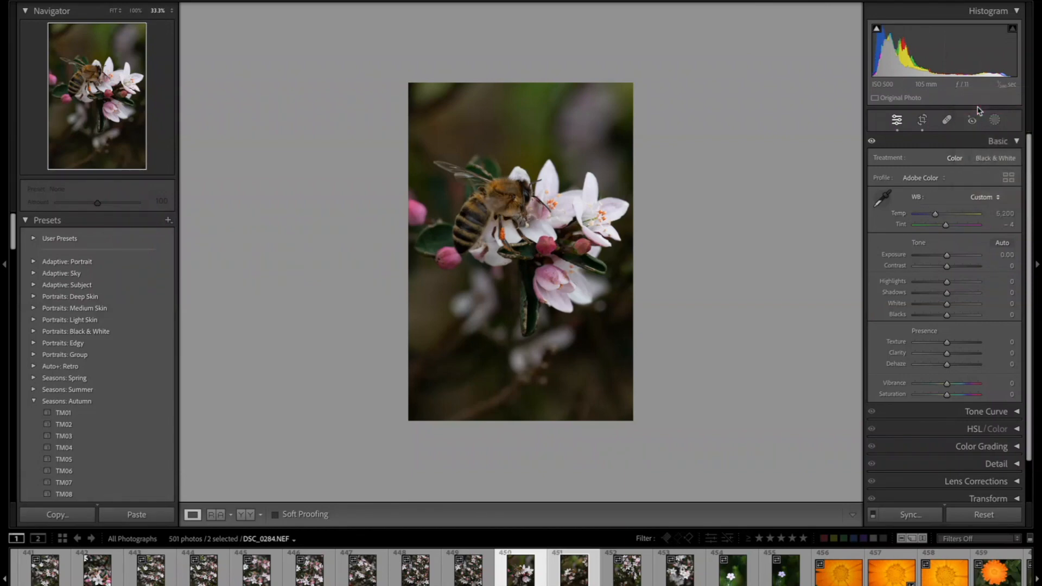
left_click(989, 200)
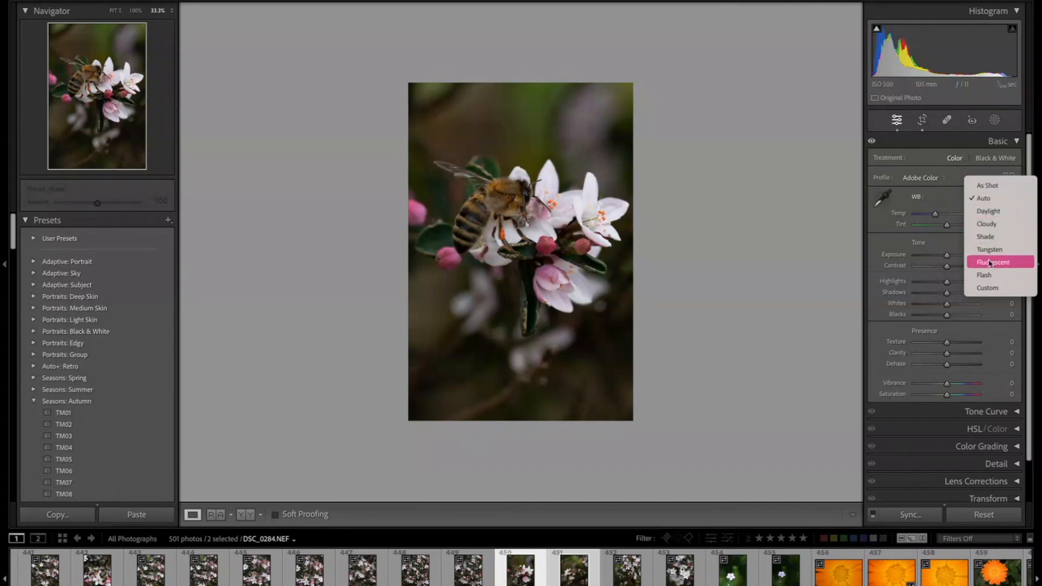
left_click(989, 289)
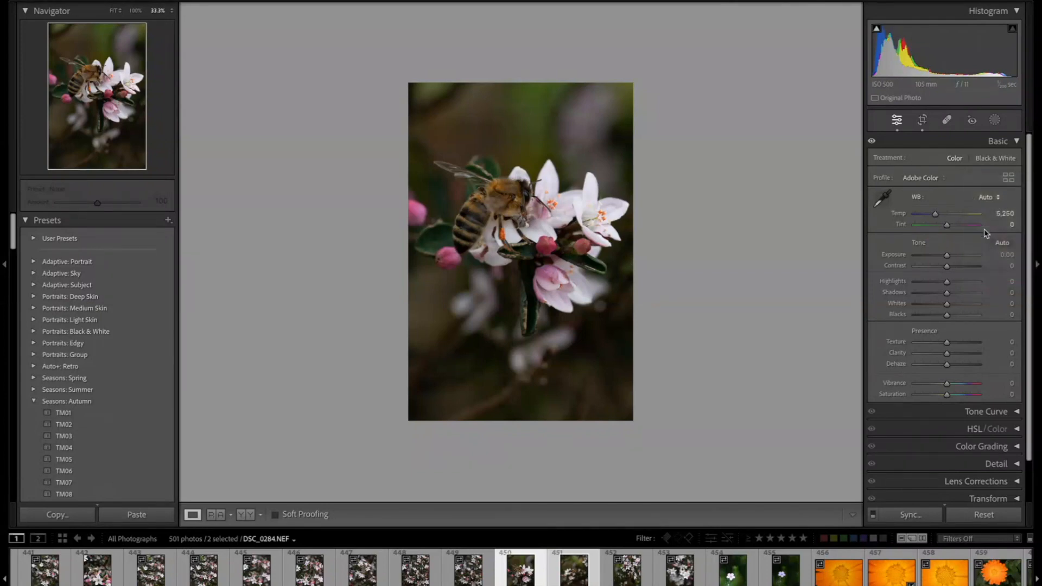
left_click(983, 198)
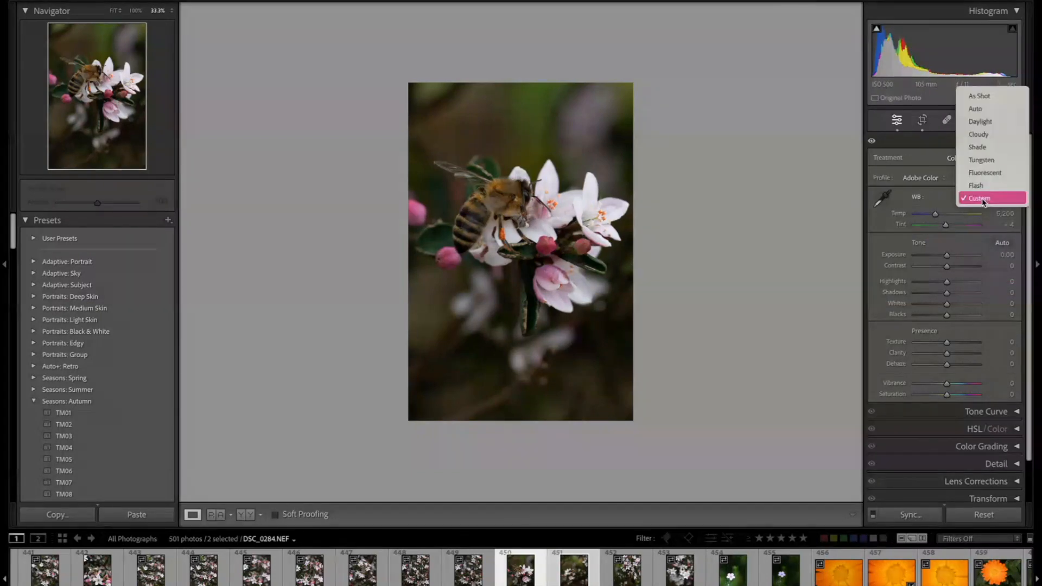
left_click(976, 108)
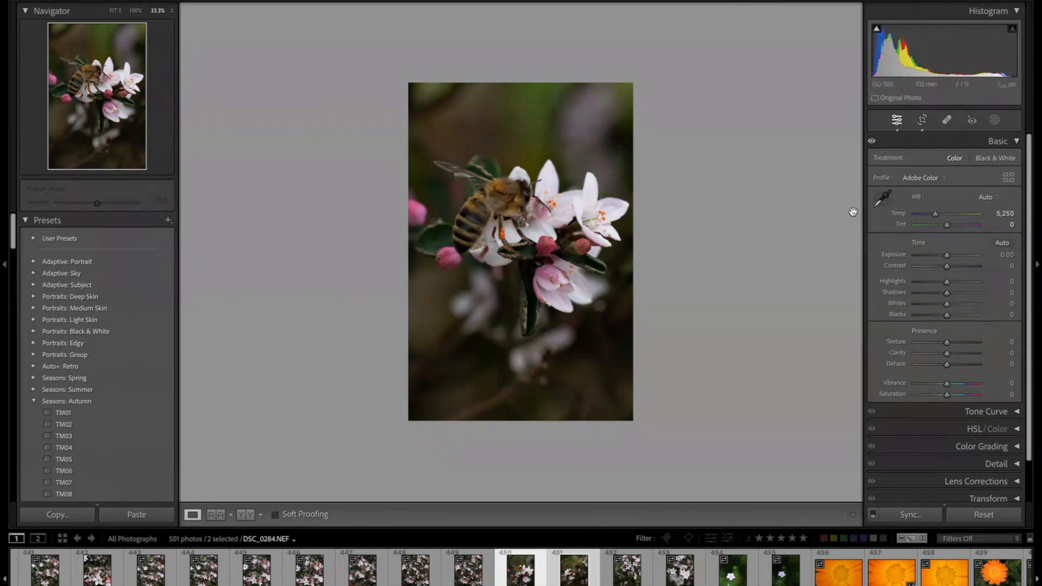
- Sample a white petal with the white balance picker, then return the white balance to Auto
left_click(882, 198)
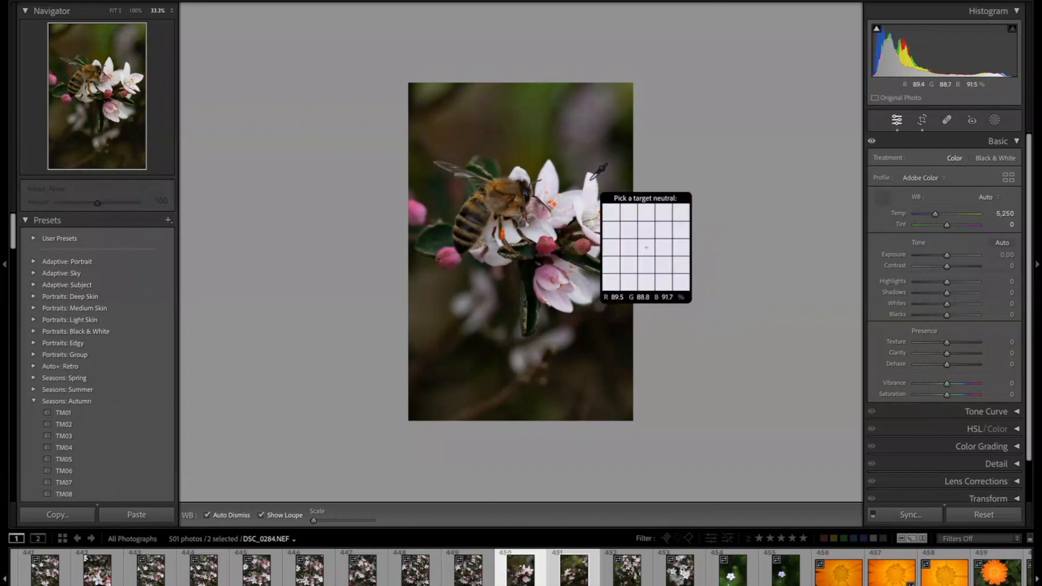
left_click(548, 164)
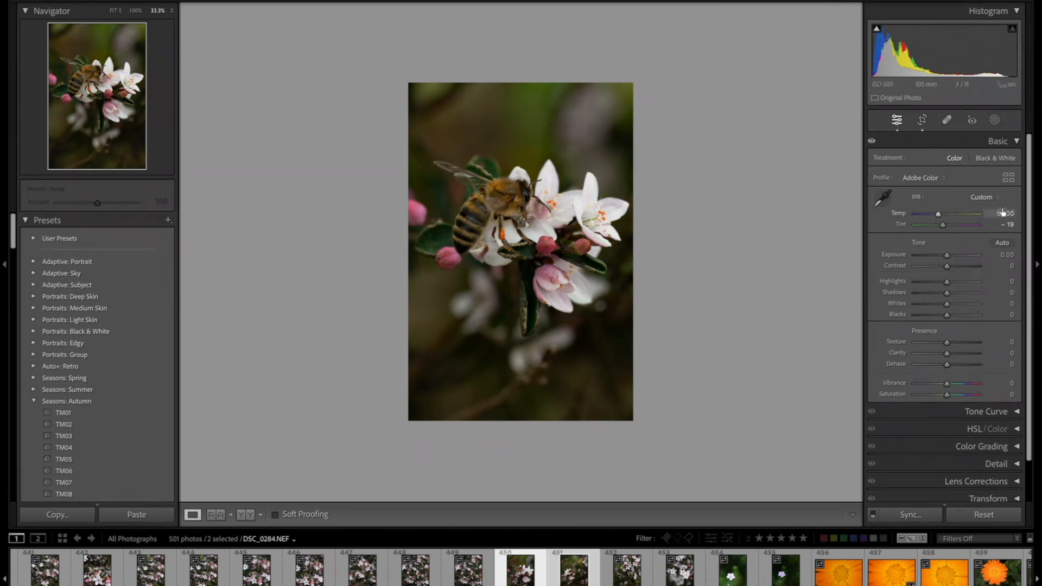
left_click(985, 197)
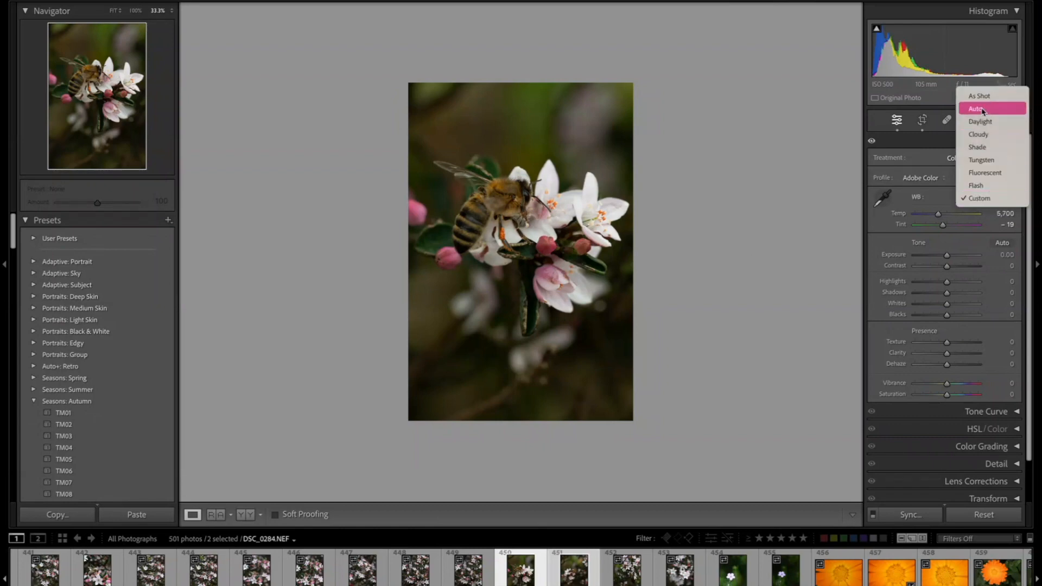
left_click(985, 112)
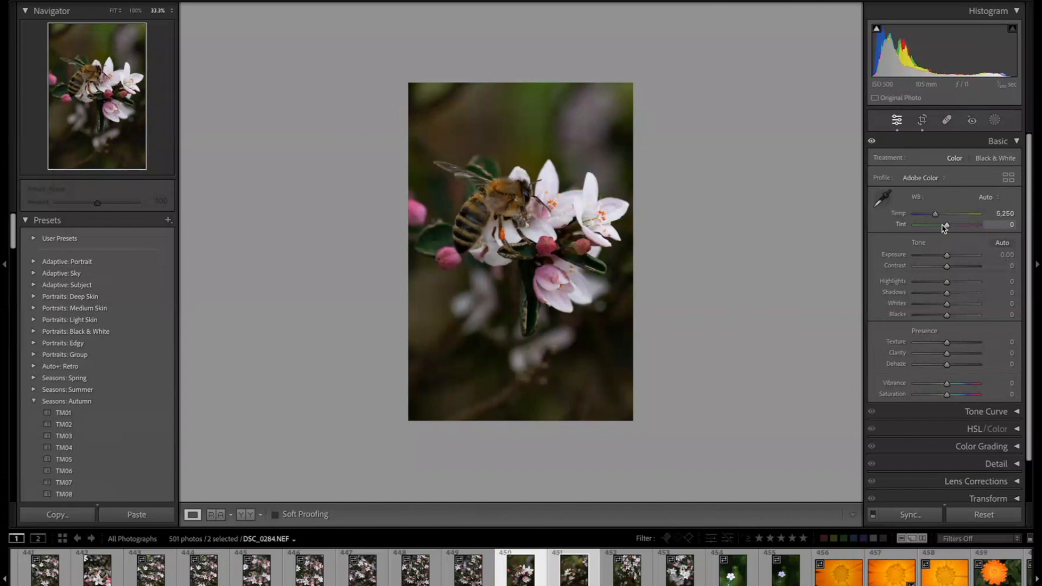
- Set the tint to -4 and raise Exposure to +0.90
mouse_move(948, 228)
left_mouse_down()
mouse_move(977, 227)
mouse_move(929, 227)
mouse_move(947, 227)
left_mouse_up()
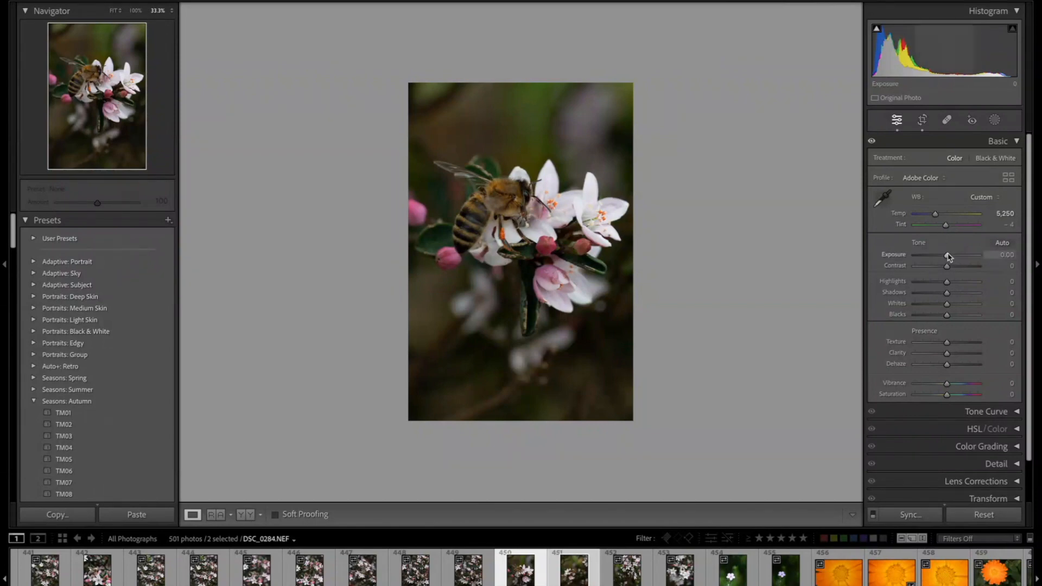
mouse_move(947, 258)
left_mouse_down()
mouse_move(961, 256)
mouse_move(937, 257)
mouse_move(954, 257)
left_mouse_up()
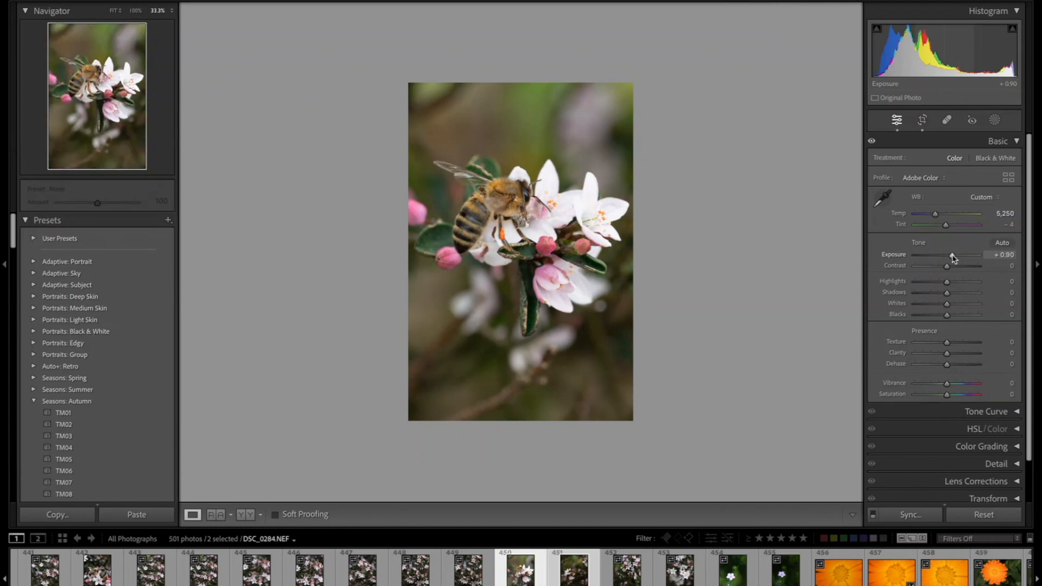
- Set Contrast to +30 and lower Highlights to -30
mouse_move(947, 267)
left_mouse_down()
mouse_move(983, 265)
mouse_move(921, 267)
mouse_move(957, 270)
left_mouse_up()
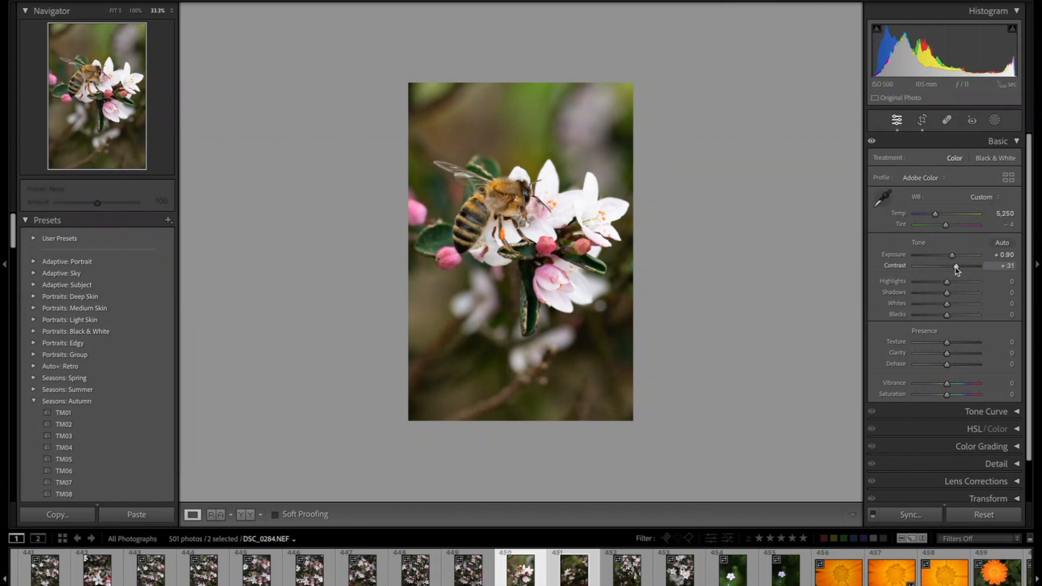
left_click_drag(956, 270, 956, 271)
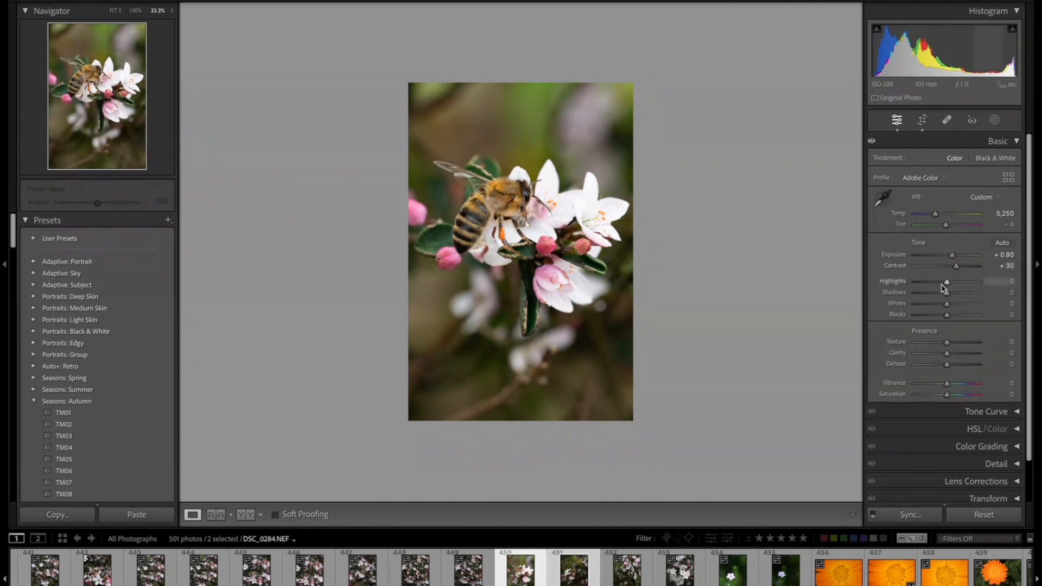
mouse_move(947, 283)
left_mouse_down()
mouse_move(915, 282)
mouse_move(963, 286)
mouse_move(947, 285)
left_mouse_up()
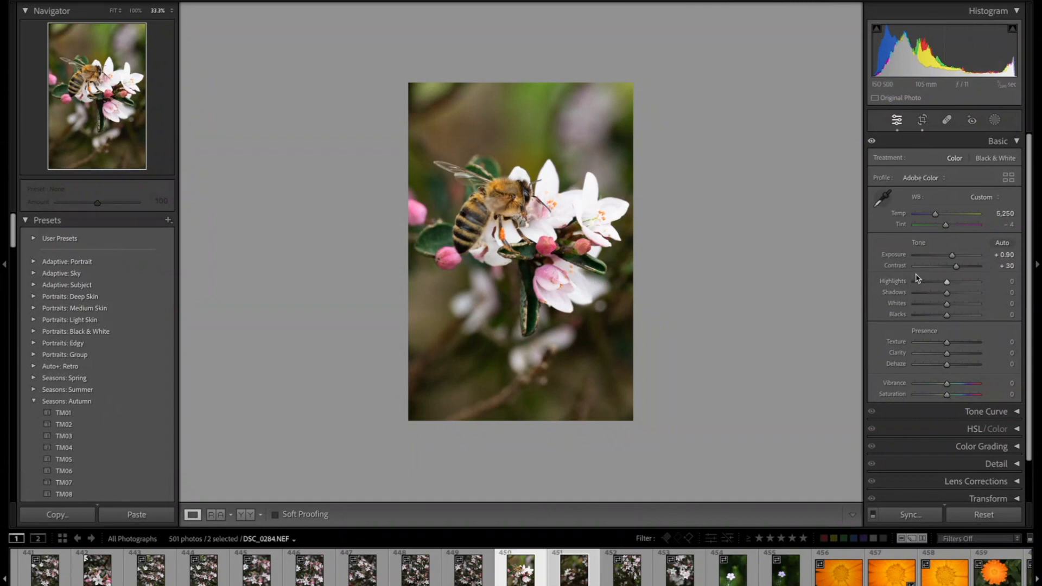
left_click_drag(947, 282, 937, 283)
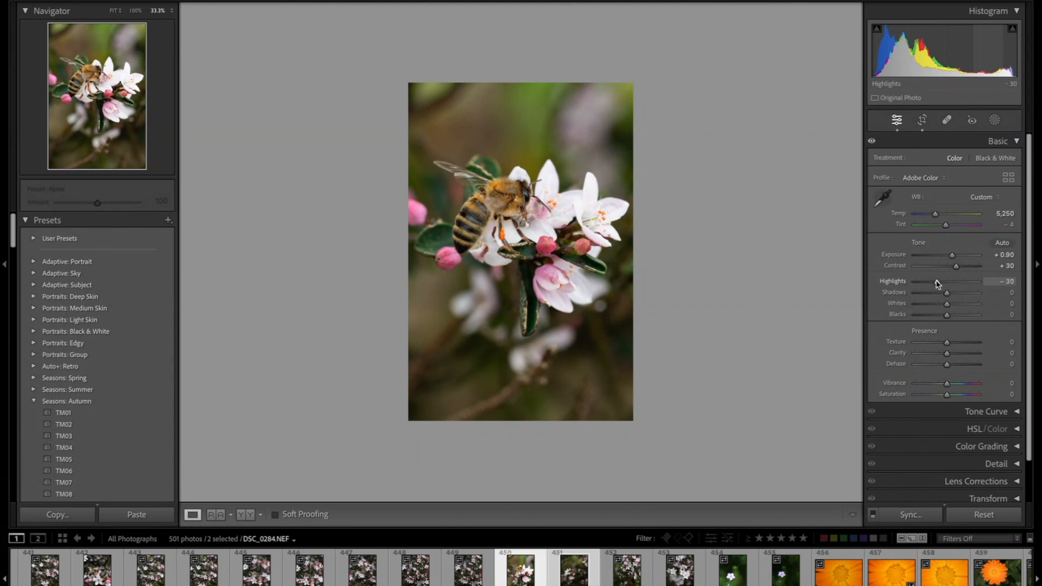
- Raise Shadows to +40
left_click_drag(947, 295, 963, 296)
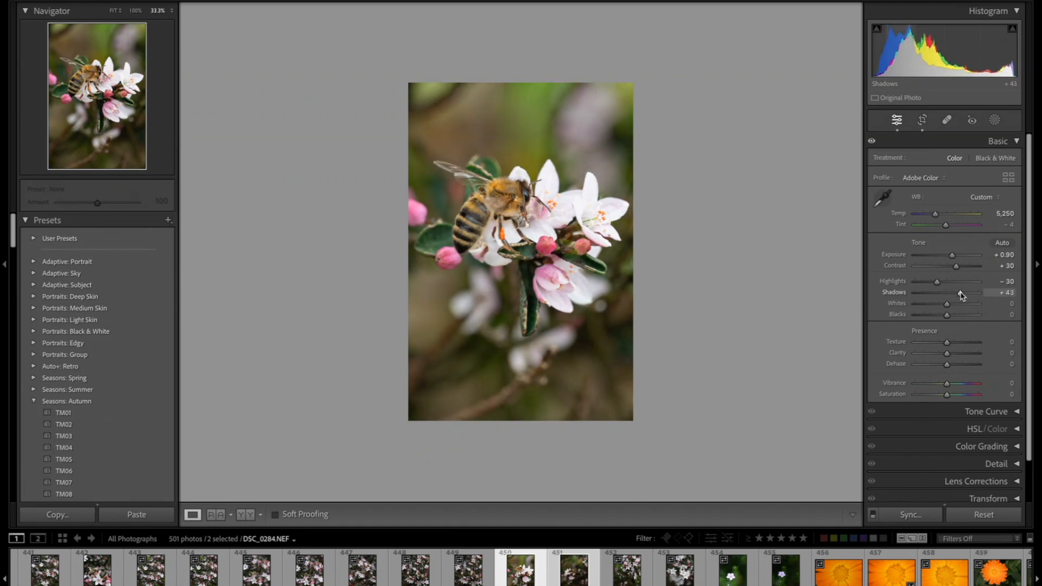
left_click_drag(961, 295, 960, 296)
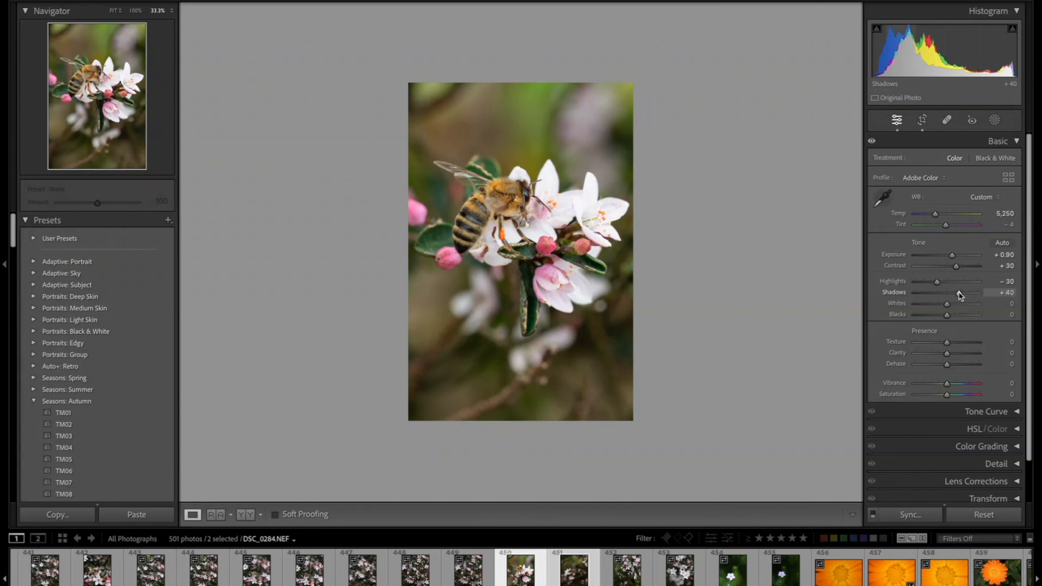
mouse_move(947, 304)
left_mouse_down()
mouse_move(929, 306)
mouse_move(955, 305)
left_mouse_up()
double_click(955, 306)
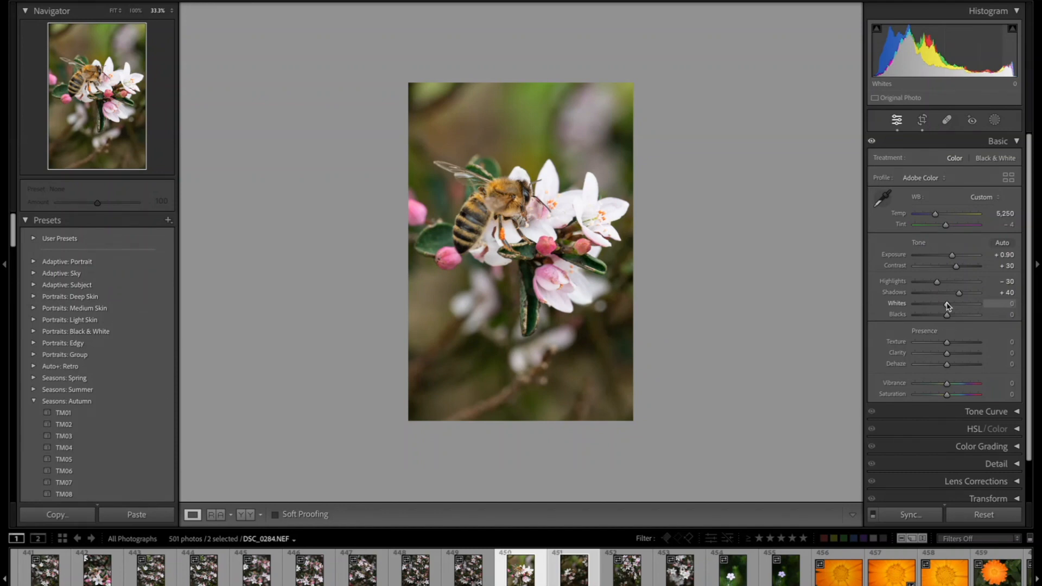
left_click(947, 306, "alt")
mouse_move(949, 305)
left_mouse_down()
mouse_move(997, 305)
mouse_move(953, 305)
left_mouse_up()
double_click(951, 305)
- Lower Blacks to -45 and set Texture to +20
mouse_move(948, 318)
left_mouse_down()
mouse_move(988, 313)
mouse_move(896, 314)
mouse_move(947, 317)
mouse_move(933, 317)
left_mouse_up()
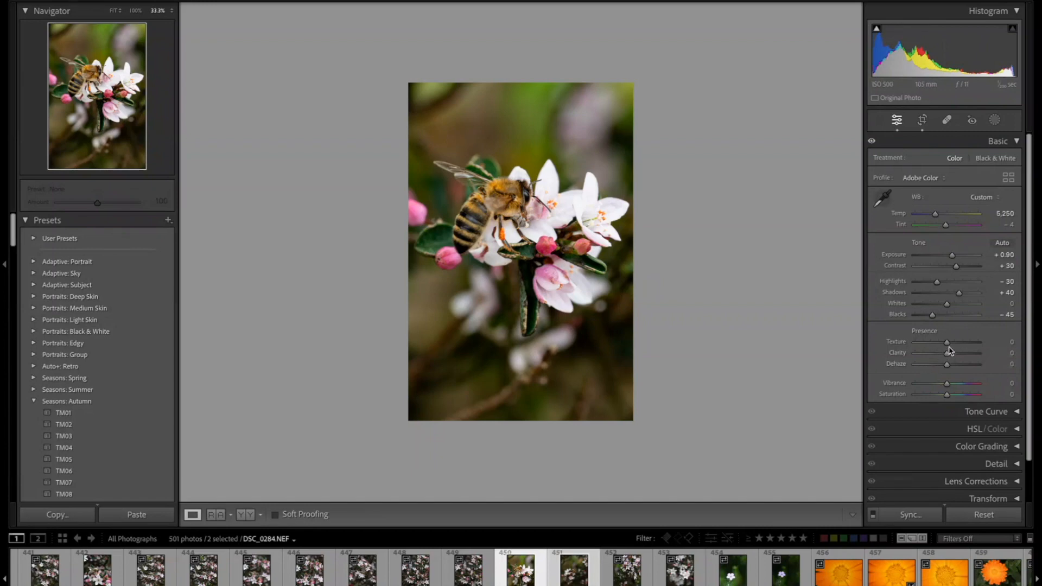
left_click_drag(948, 342, 985, 339)
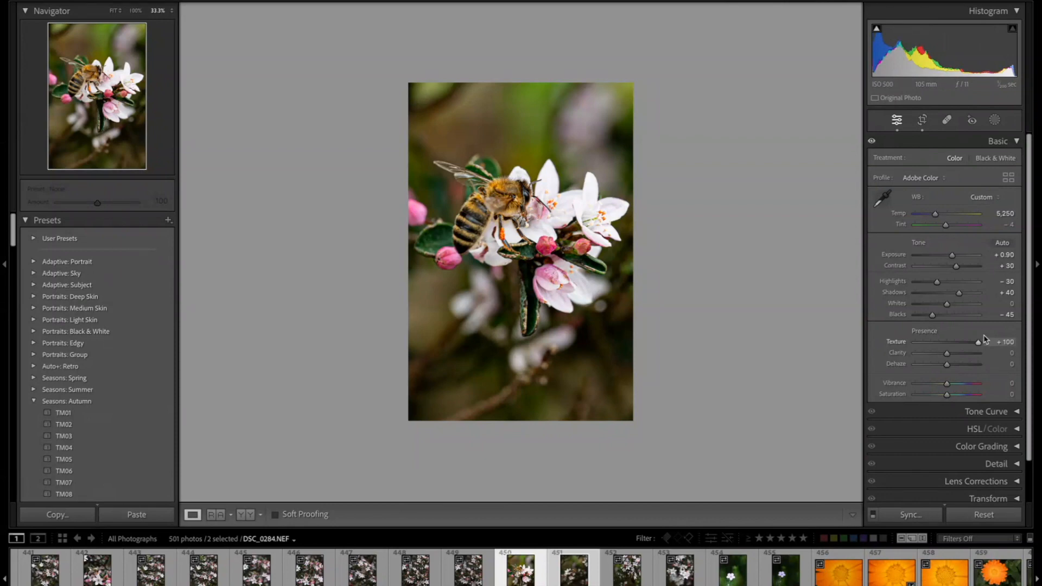
left_click_drag(985, 339, 951, 345)
- Try raising Clarity and reset it to 0
mouse_move(947, 353)
left_mouse_down()
mouse_move(978, 354)
mouse_move(926, 354)
mouse_move(958, 357)
left_mouse_up()
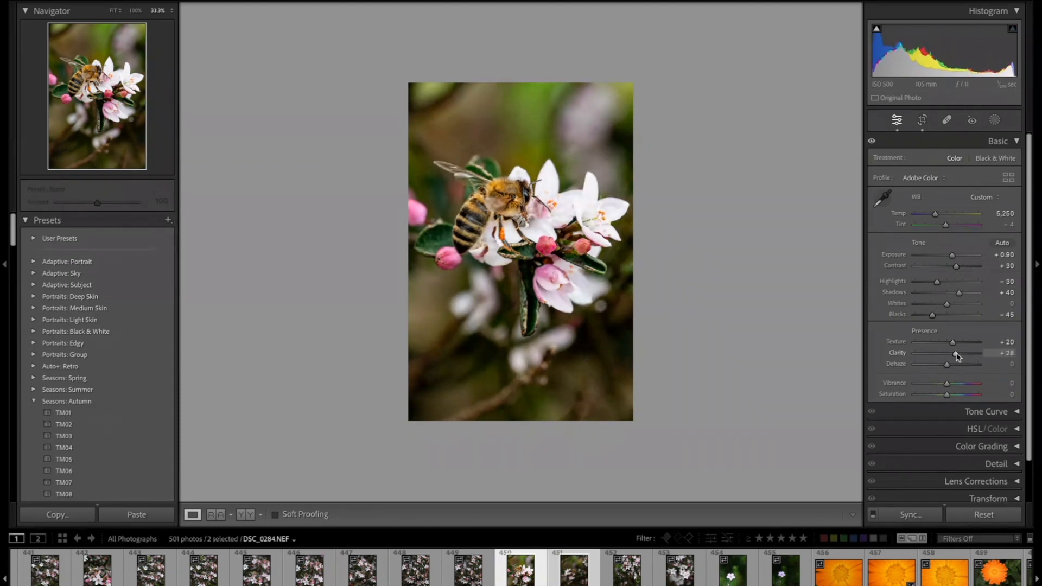
double_click(956, 356)
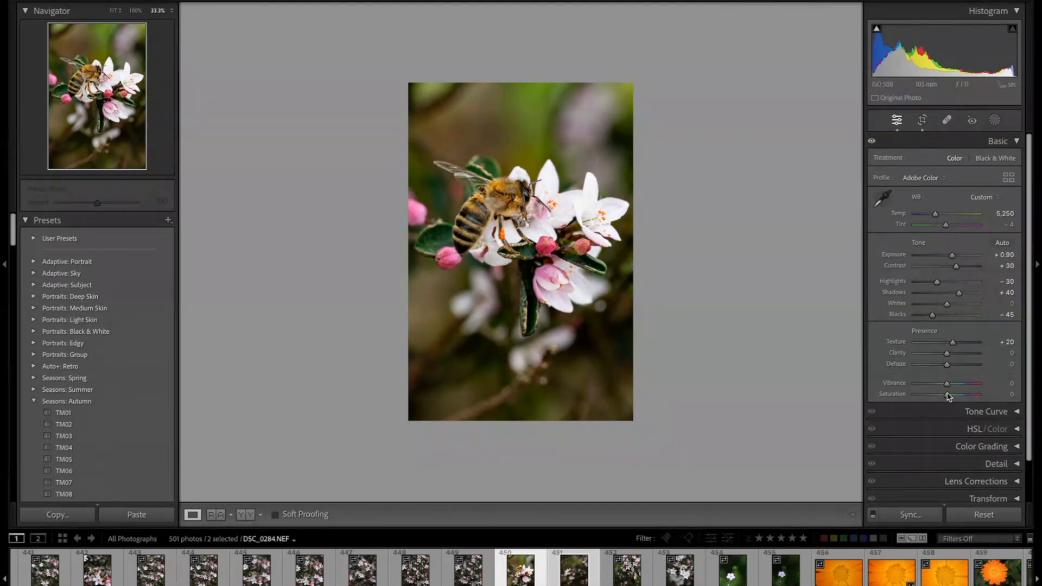
- Try adjusting Dehaze and reset it to 0
mouse_move(947, 367)
left_mouse_down()
mouse_move(985, 368)
mouse_move(916, 365)
mouse_move(952, 365)
mouse_move(937, 364)
left_mouse_up()
double_click(938, 363)
- Raise Vibrance to +20, leaving Saturation at 0
mouse_move(947, 385)
left_mouse_down()
mouse_move(962, 386)
mouse_move(940, 386)
mouse_move(961, 386)
mouse_move(953, 385)
left_mouse_up()
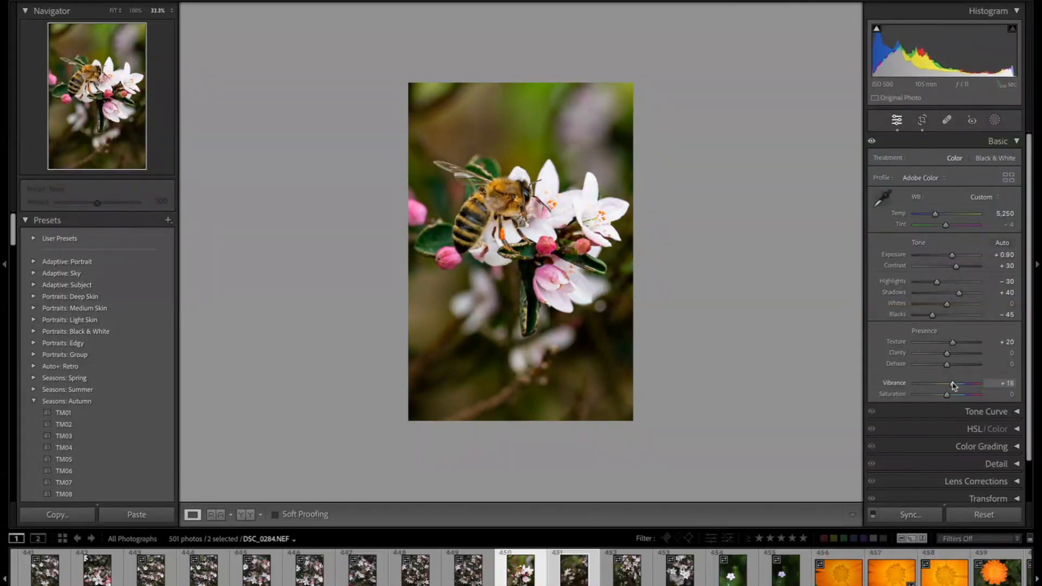
left_click_drag(954, 386, 954, 386)
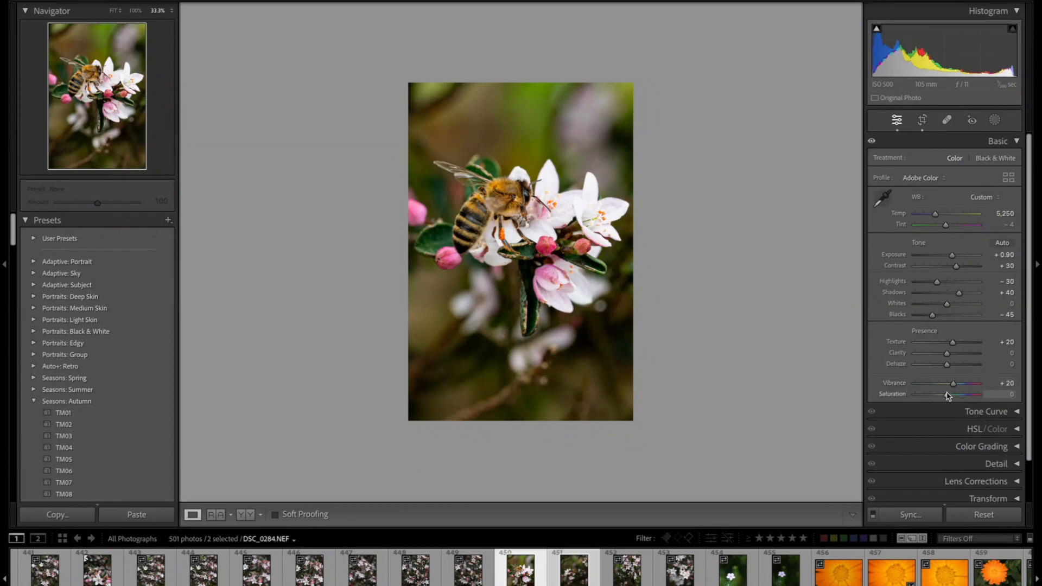
mouse_move(947, 396)
left_mouse_down()
mouse_move(996, 395)
mouse_move(907, 401)
mouse_move(948, 396)
left_mouse_up()
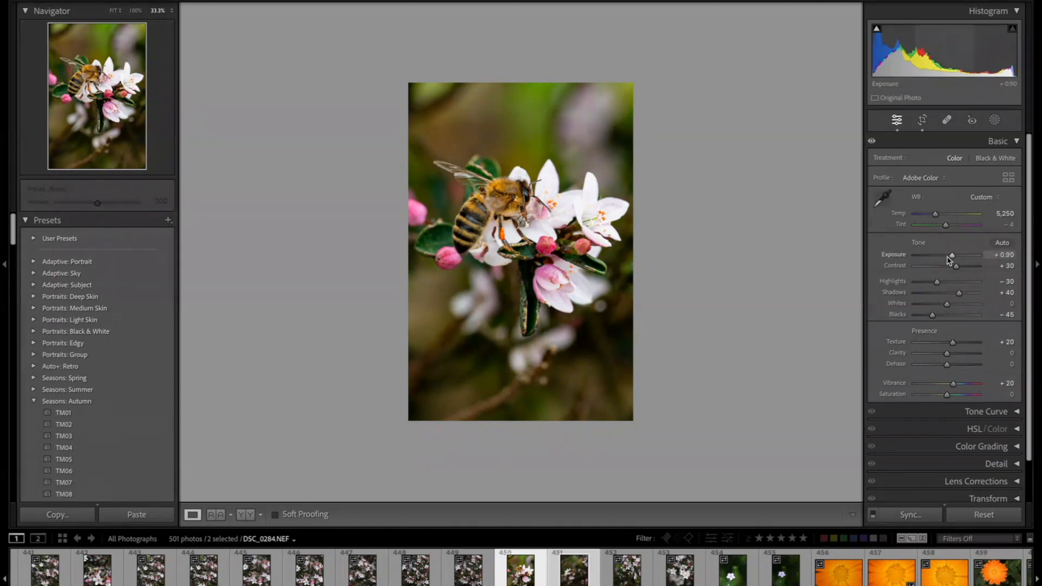
- Raise Exposure to +1.30 and toggle the Basic panel adjustments off and on to compare
left_click_drag(952, 258, 955, 259)
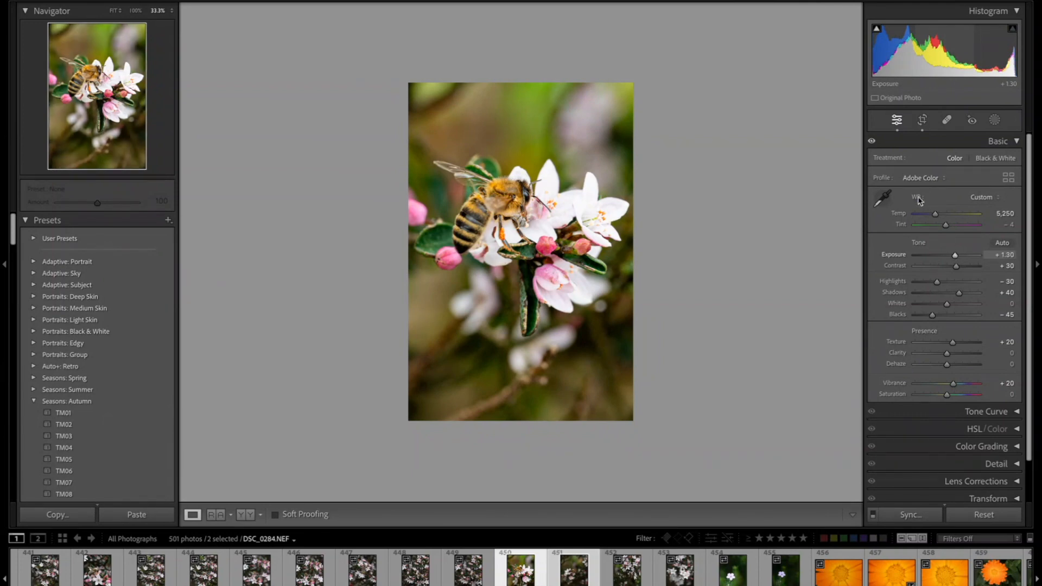
left_click(871, 143)
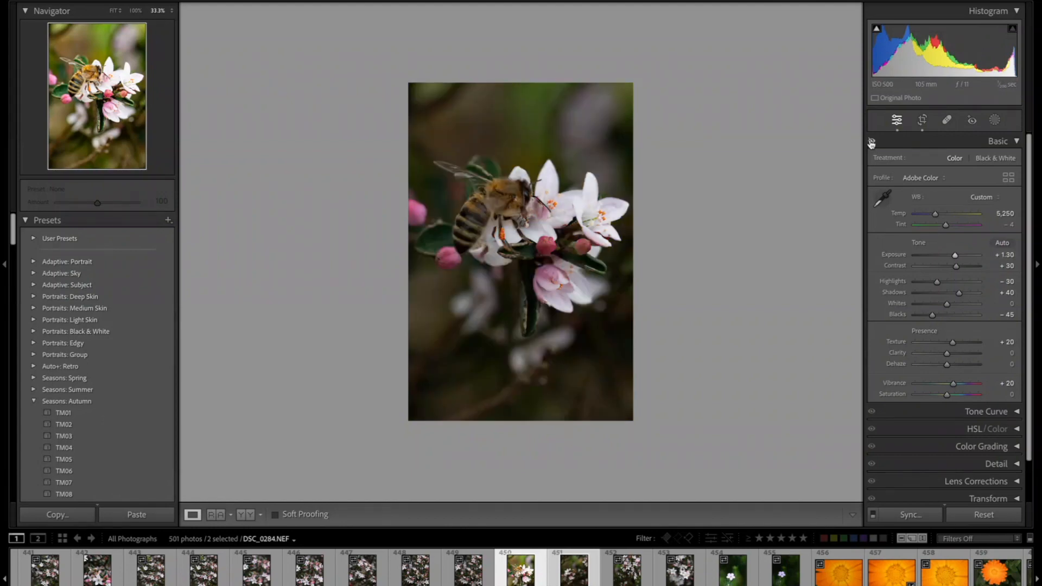
left_click(871, 143)
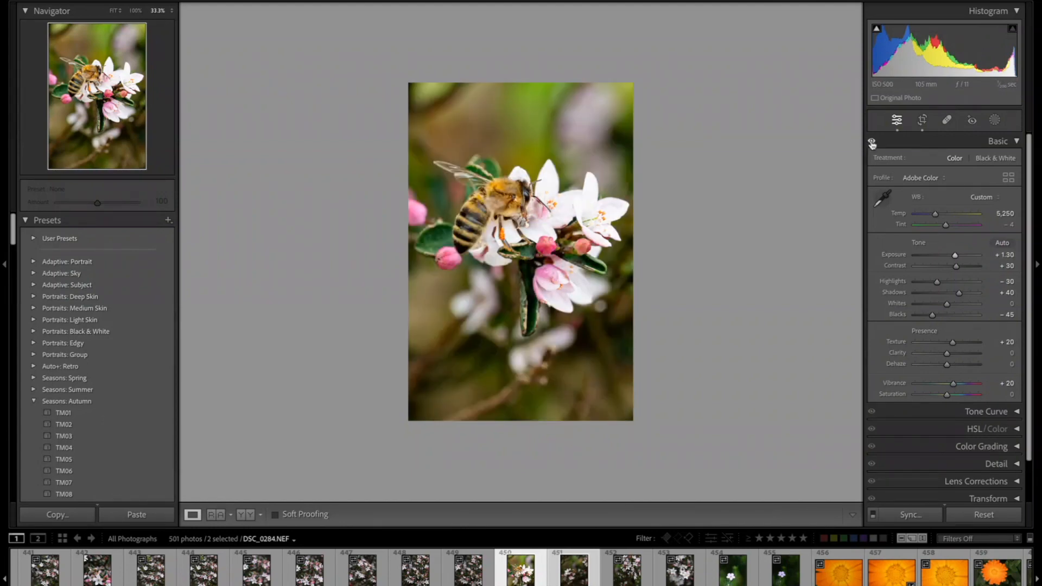
left_click(871, 143)
left_click(872, 143)
left_click(872, 142)
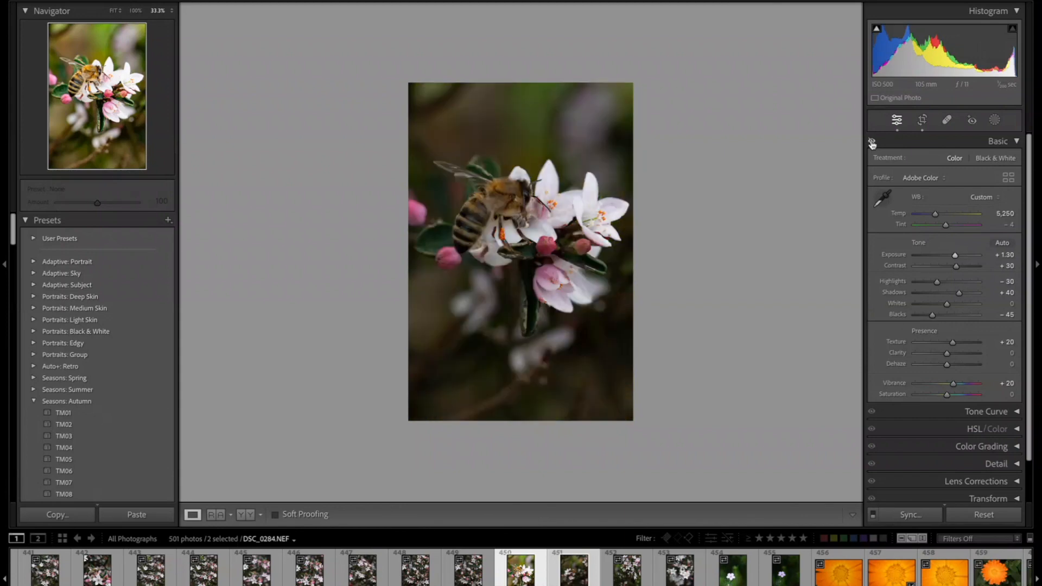
left_click(872, 143)
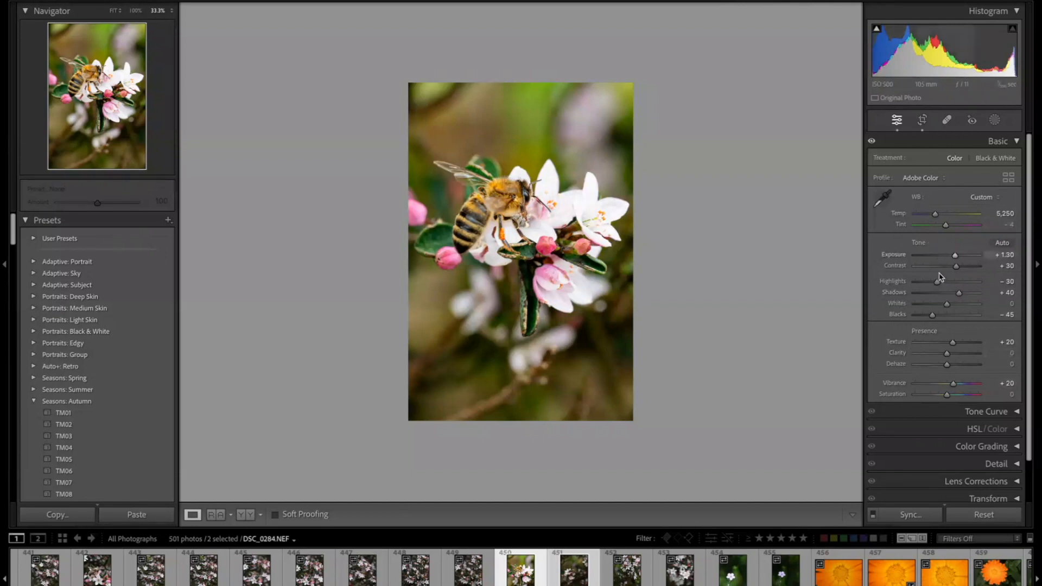
- Lower Contrast to +10 and toggle the Basic panel adjustments off and on to compare
left_click_drag(956, 268, 950, 269)
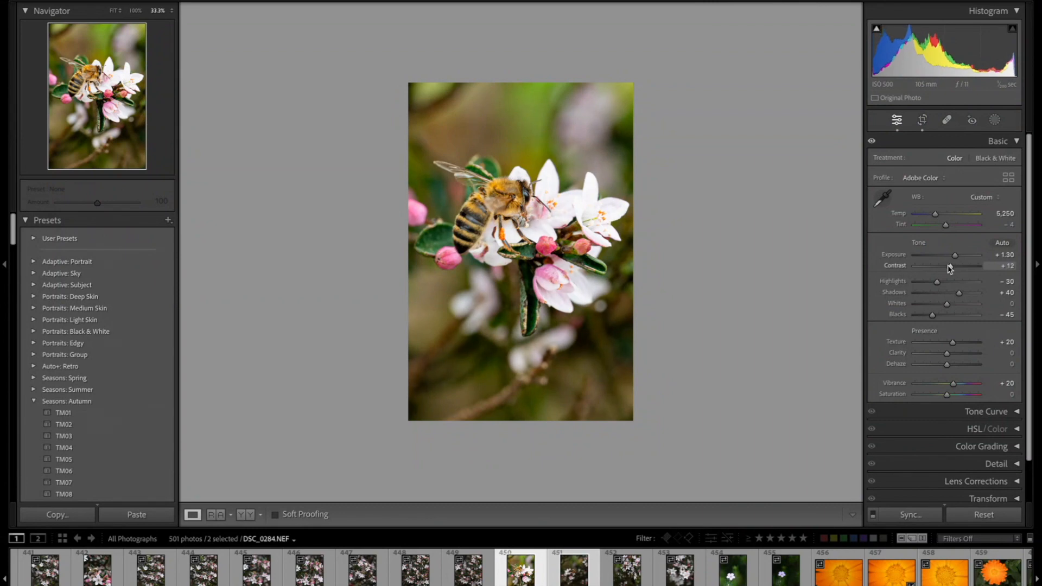
left_click_drag(949, 268, 949, 268)
left_click(872, 142)
left_click(872, 142)
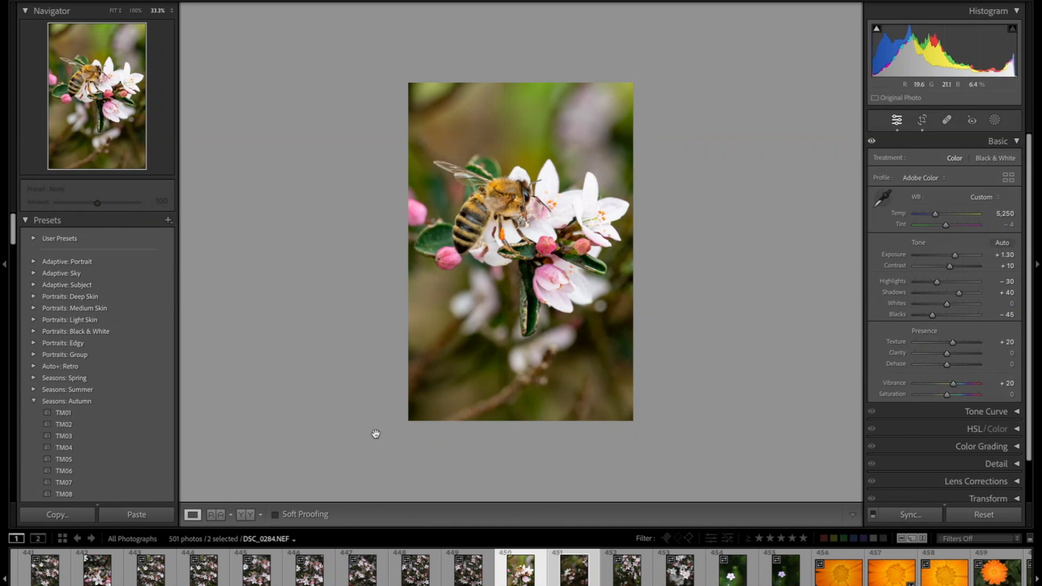
- Compare the photo in a side-by-side Before & After view, then return to the single view
left_click(246, 515)
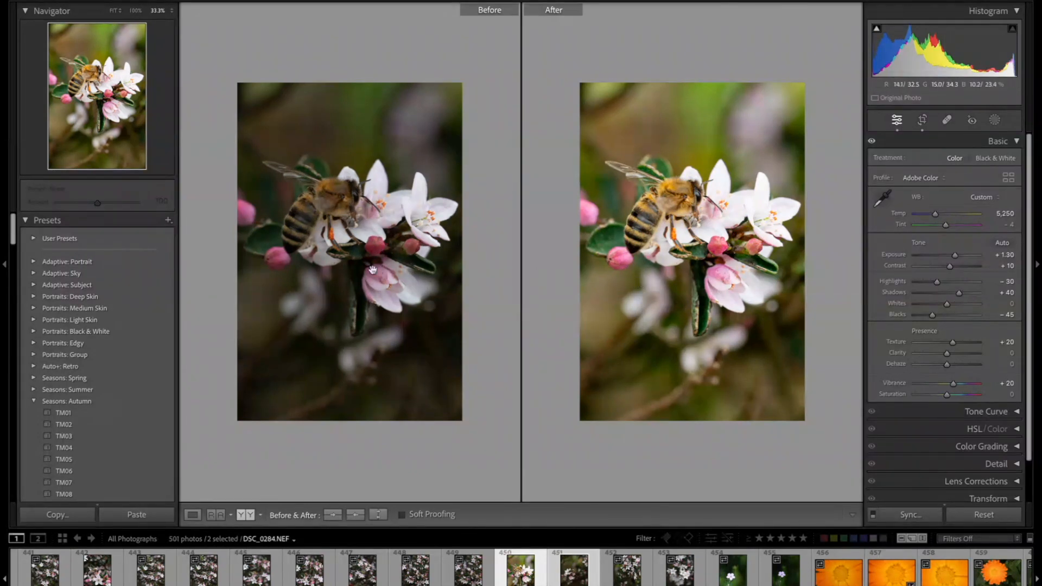
left_click(193, 515)
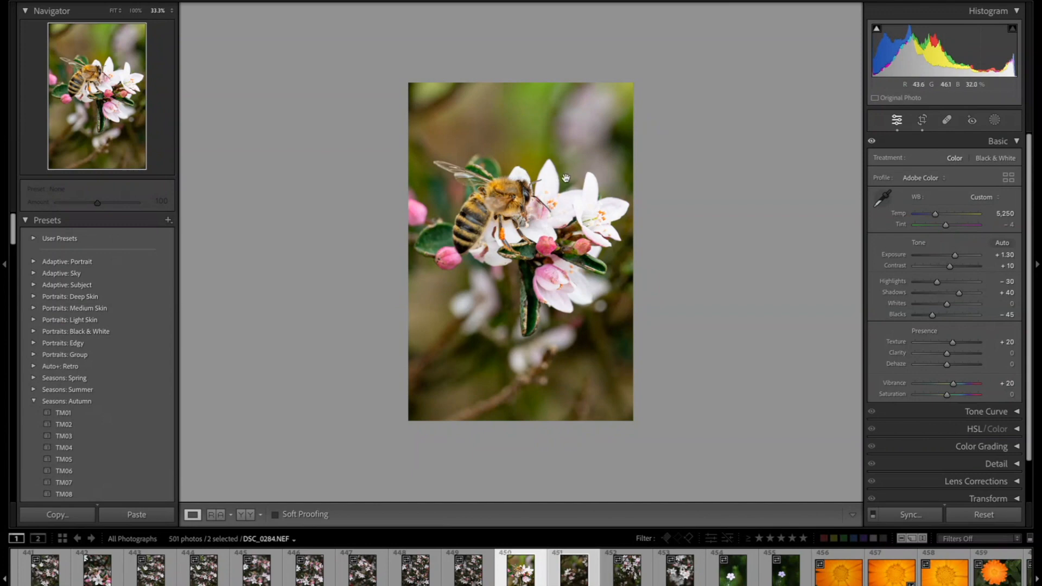
- Open the Reference view and set the edited bee photo from the filmstrip as the reference photo
left_click(216, 515)
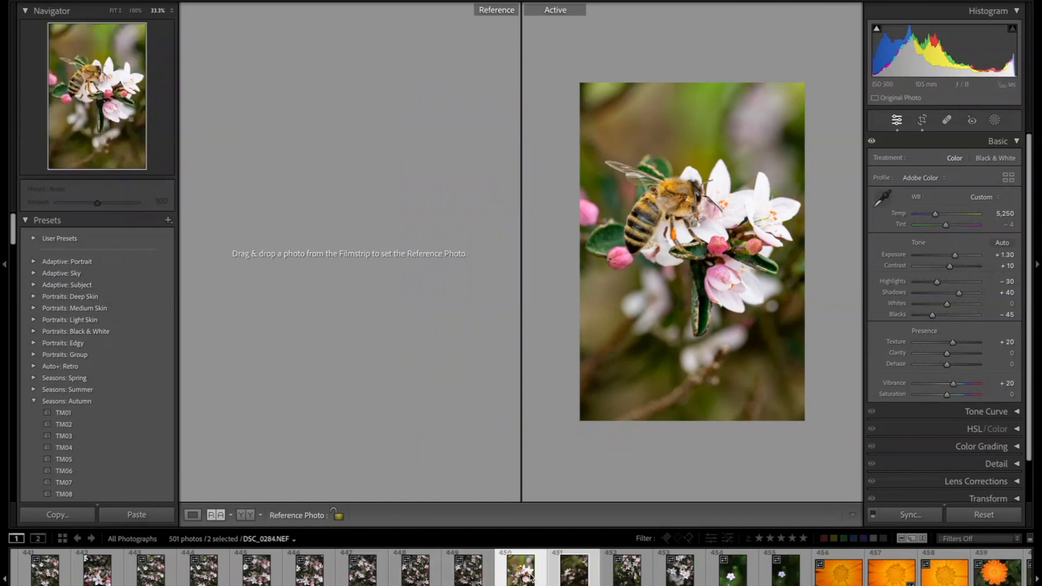
left_click_drag(571, 574, 397, 305)
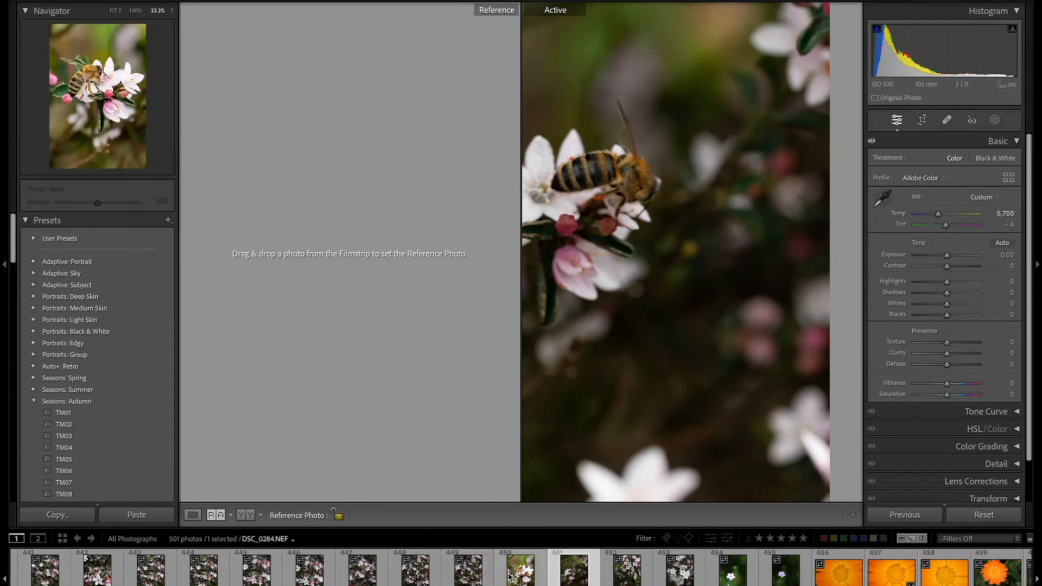
left_click_drag(513, 576, 444, 283)
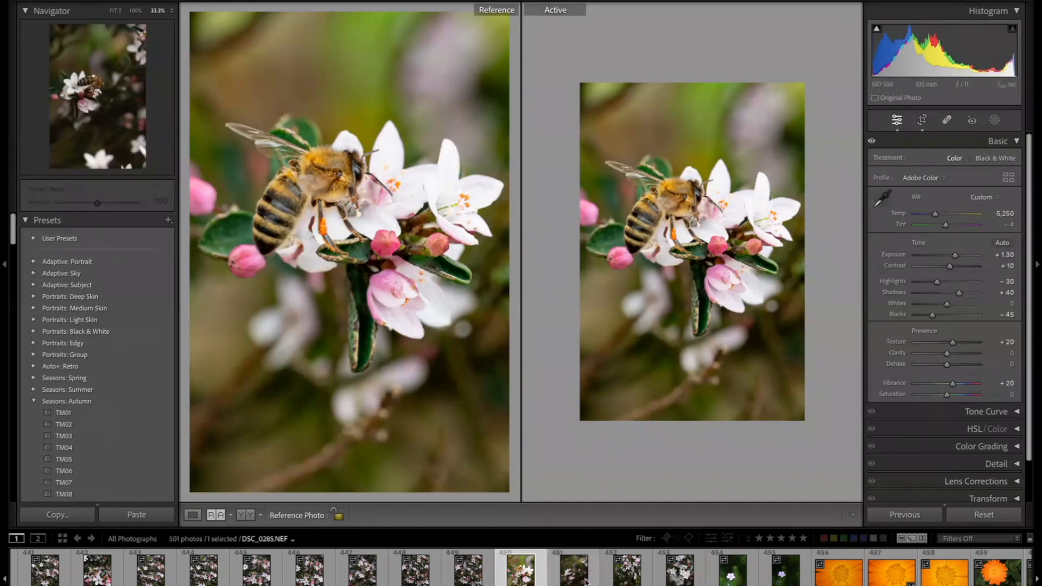
left_click_drag(624, 578, 684, 373)
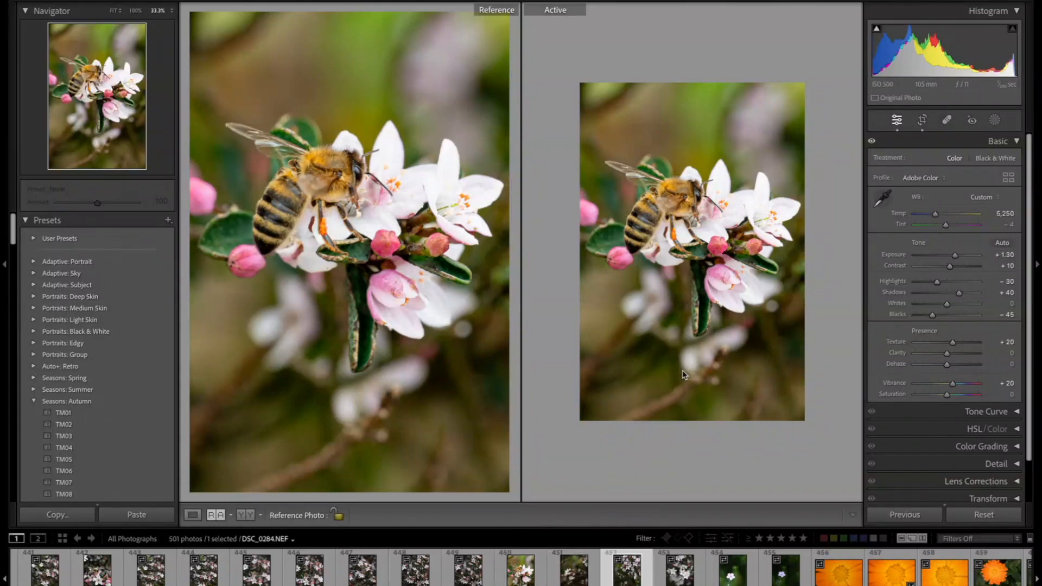